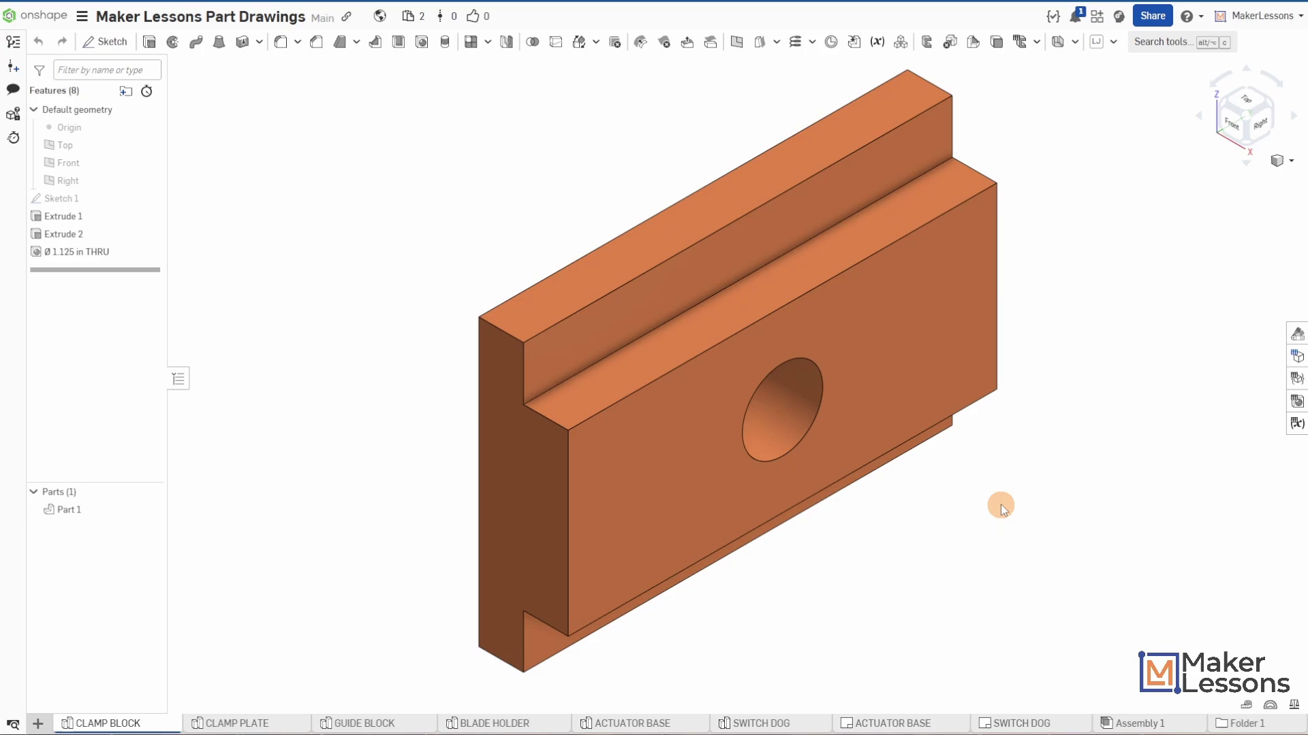
# Step: Start Create Drawing for Part 1 from its right-click menu in the Parts list
pyautogui.rightClick(80, 515)
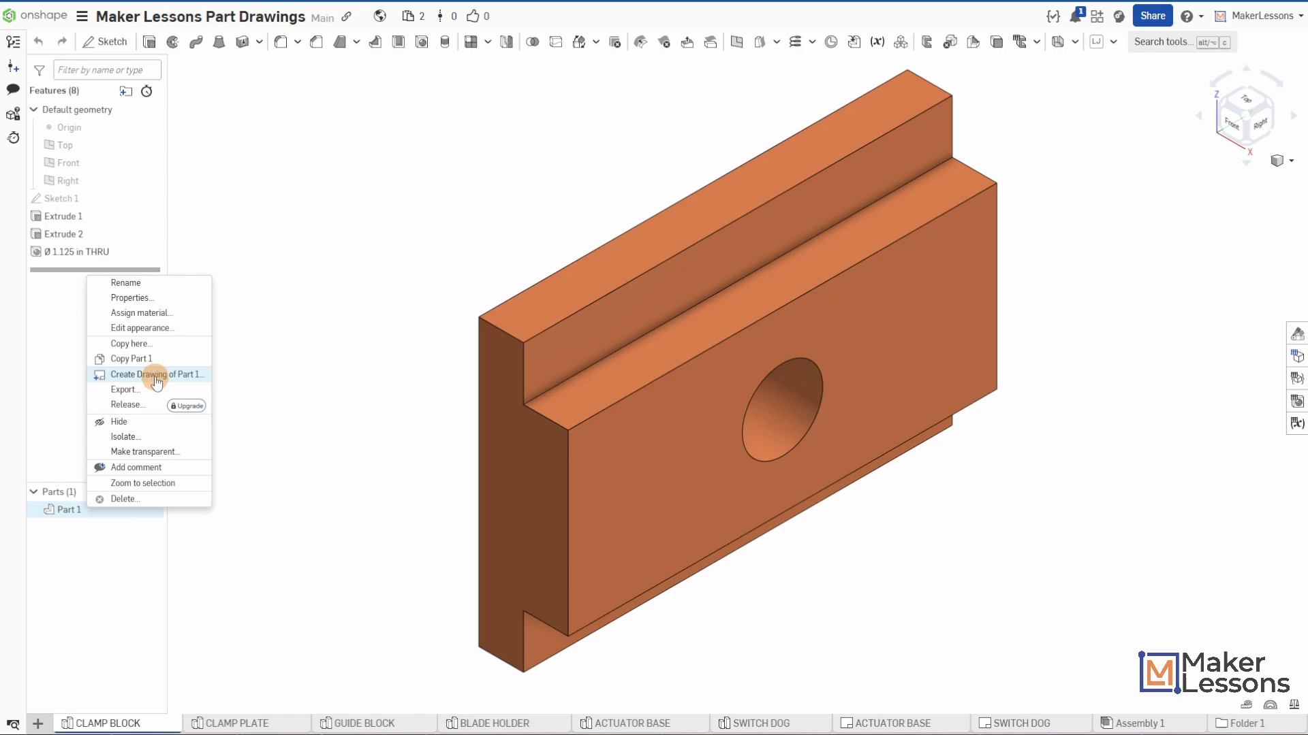
pyautogui.click(287, 515)
pyautogui.click(38, 723)
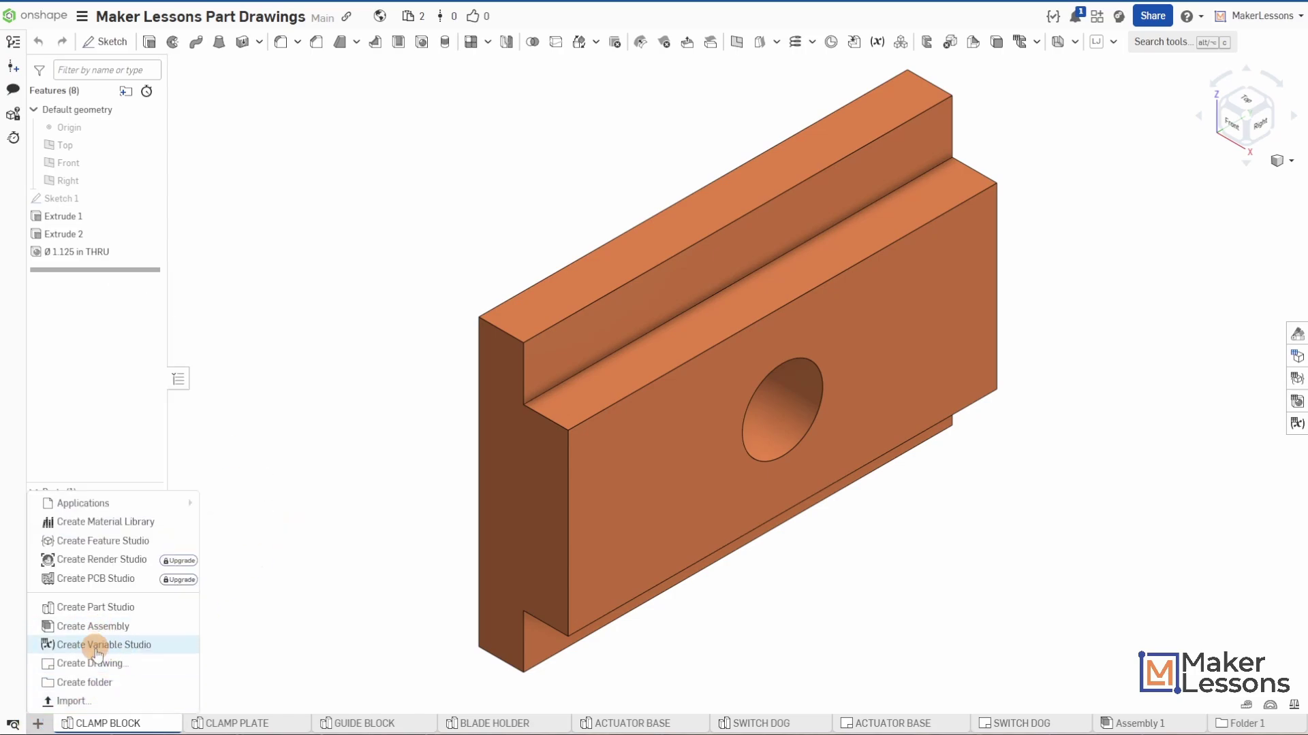
pyautogui.click(190, 530)
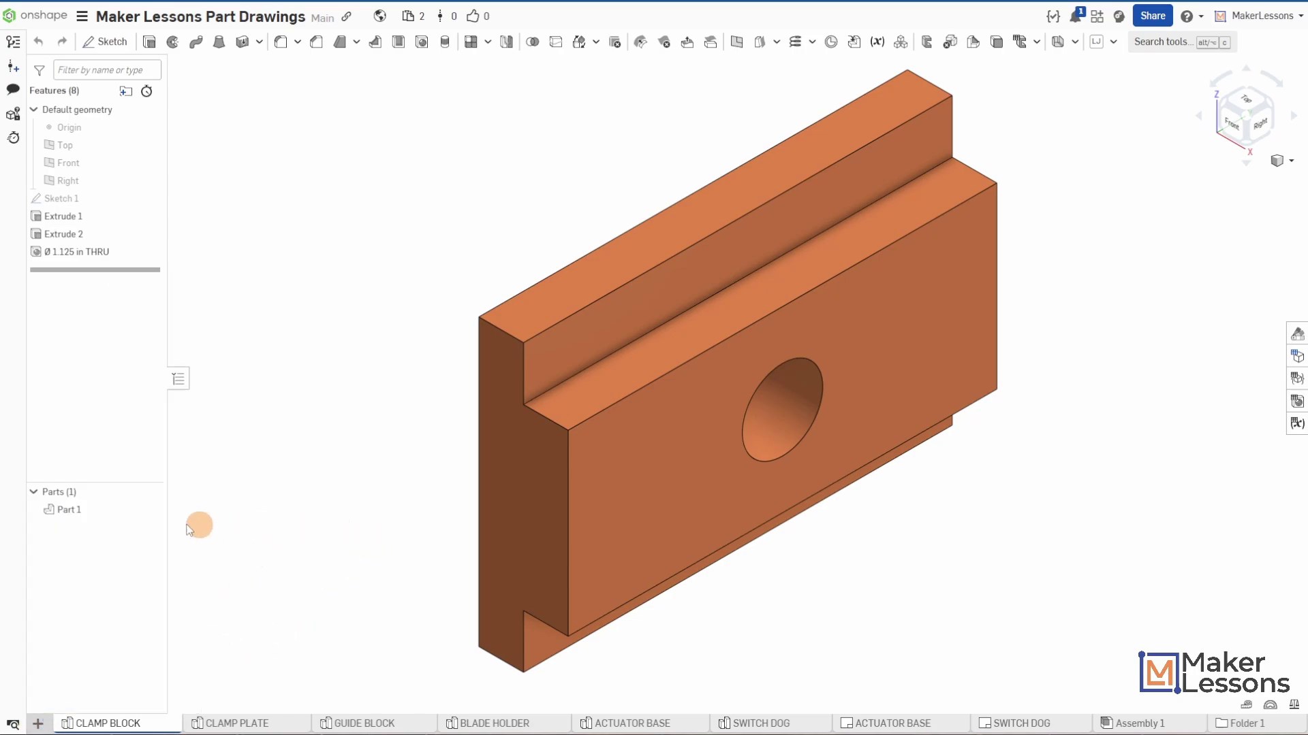
pyautogui.rightClick(62, 512)
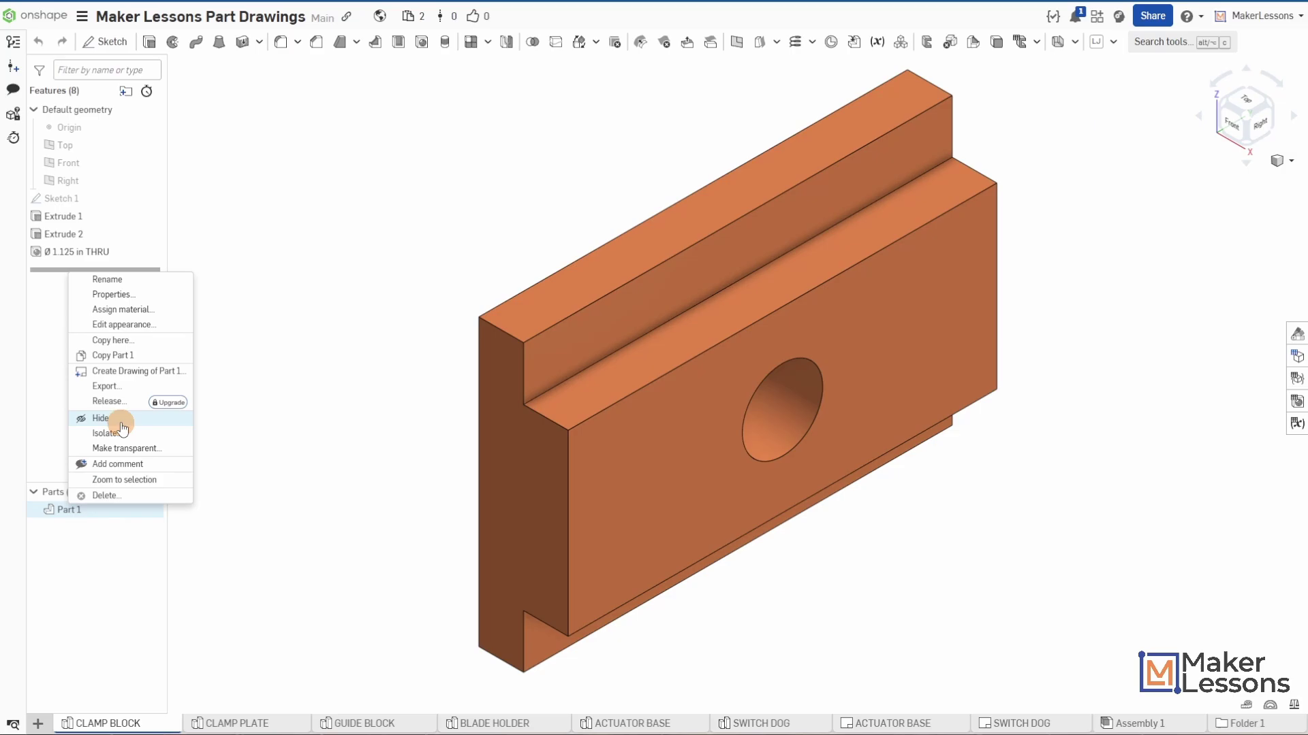
pyautogui.click(122, 371)
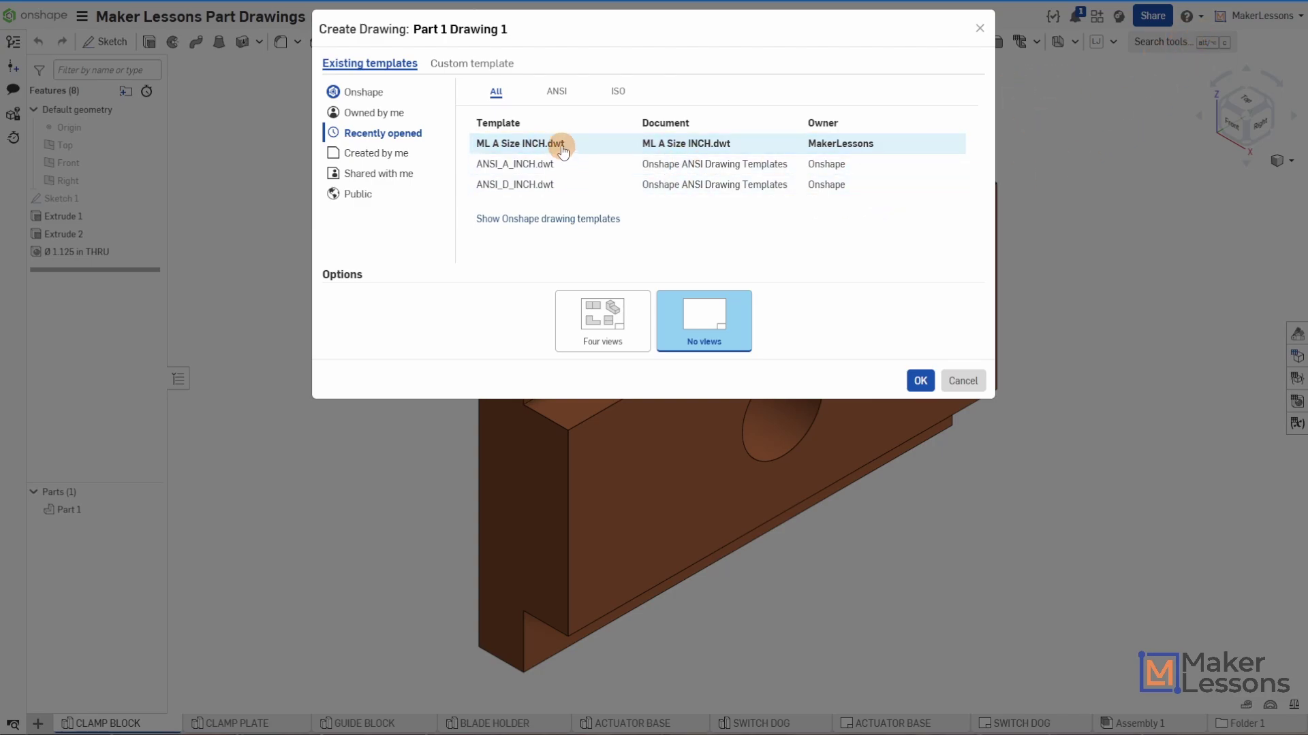
# Step: Choose Four views on the ML A Size INCH template to create Part 1 Drawing 1
pyautogui.click(591, 325)
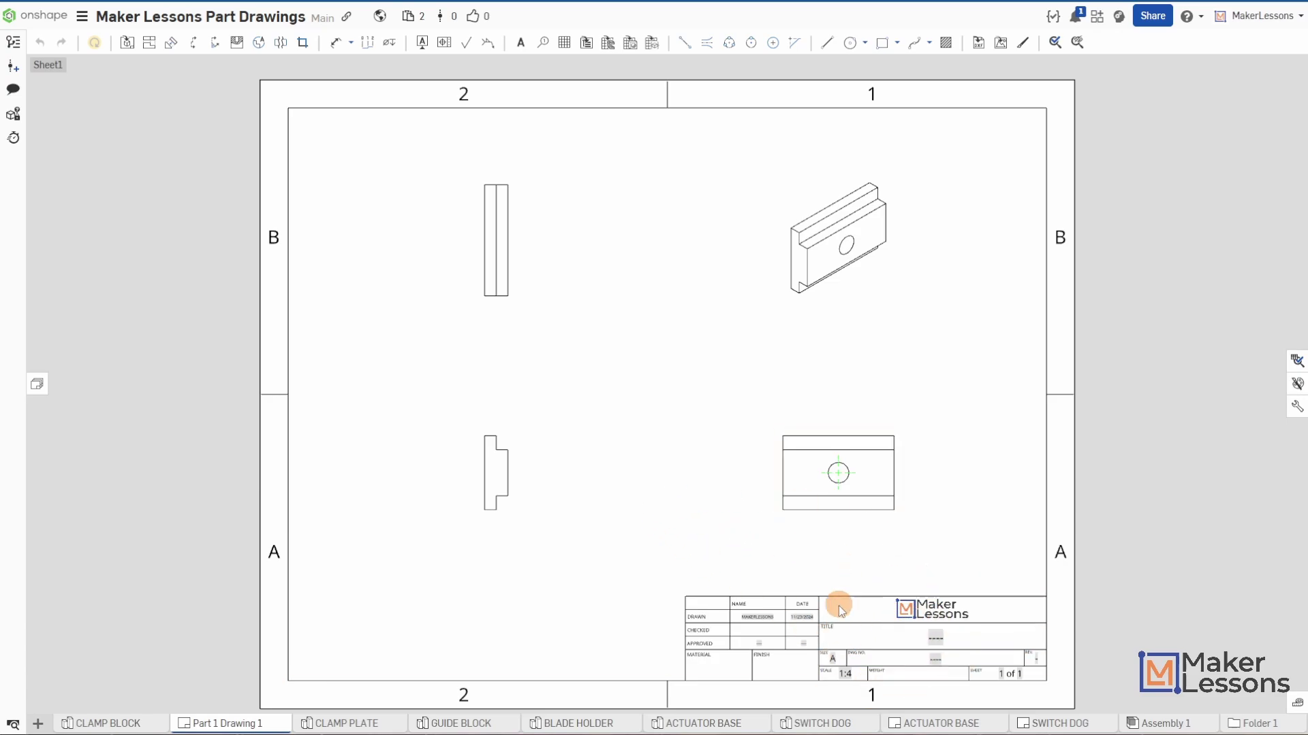
# Step: Change the sheet scale from 1:4 to 1:2 in Sheet properties
pyautogui.rightClick(380, 334)
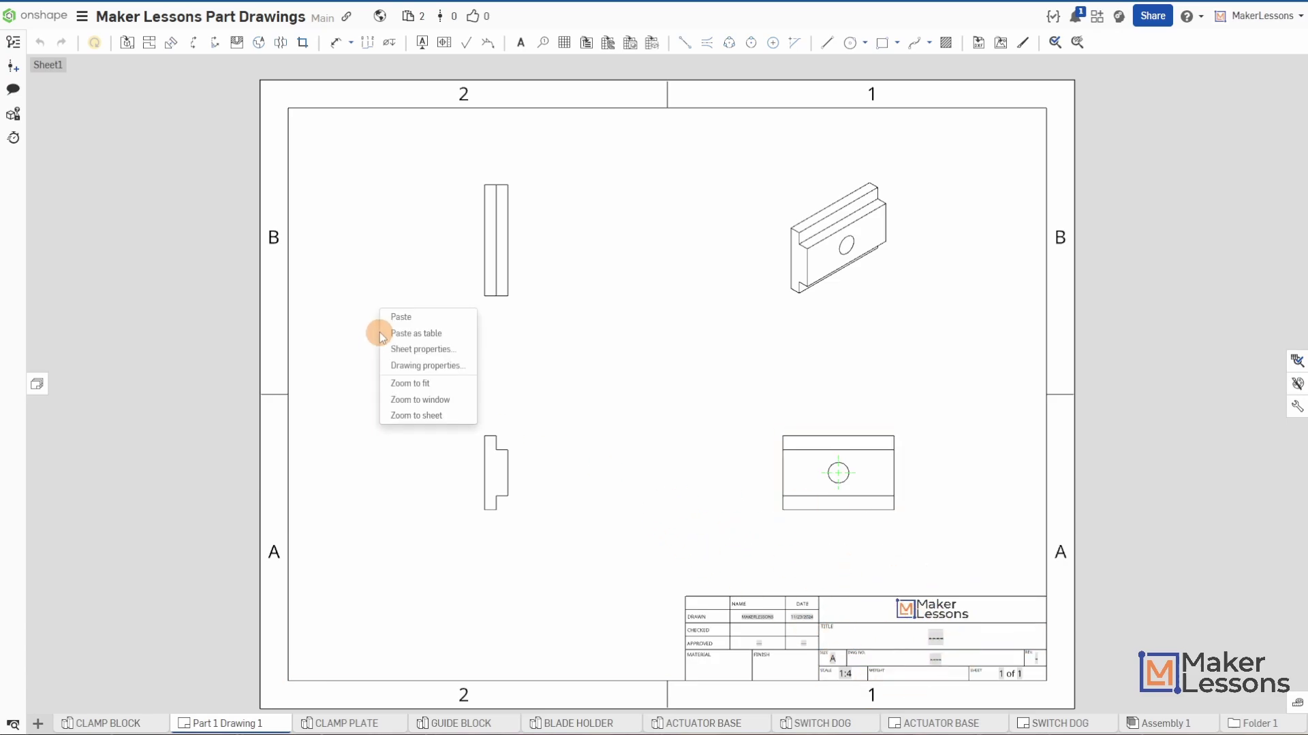
pyautogui.click(418, 350)
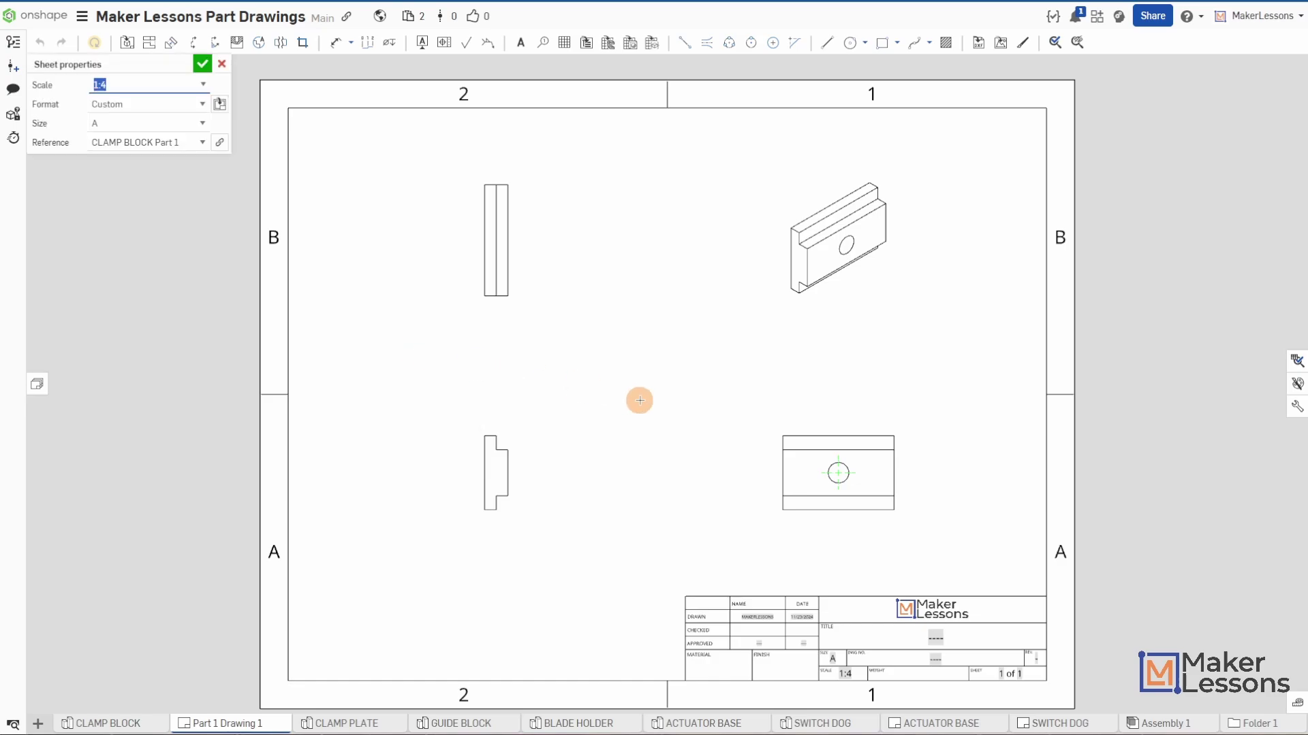
pyautogui.click(203, 85)
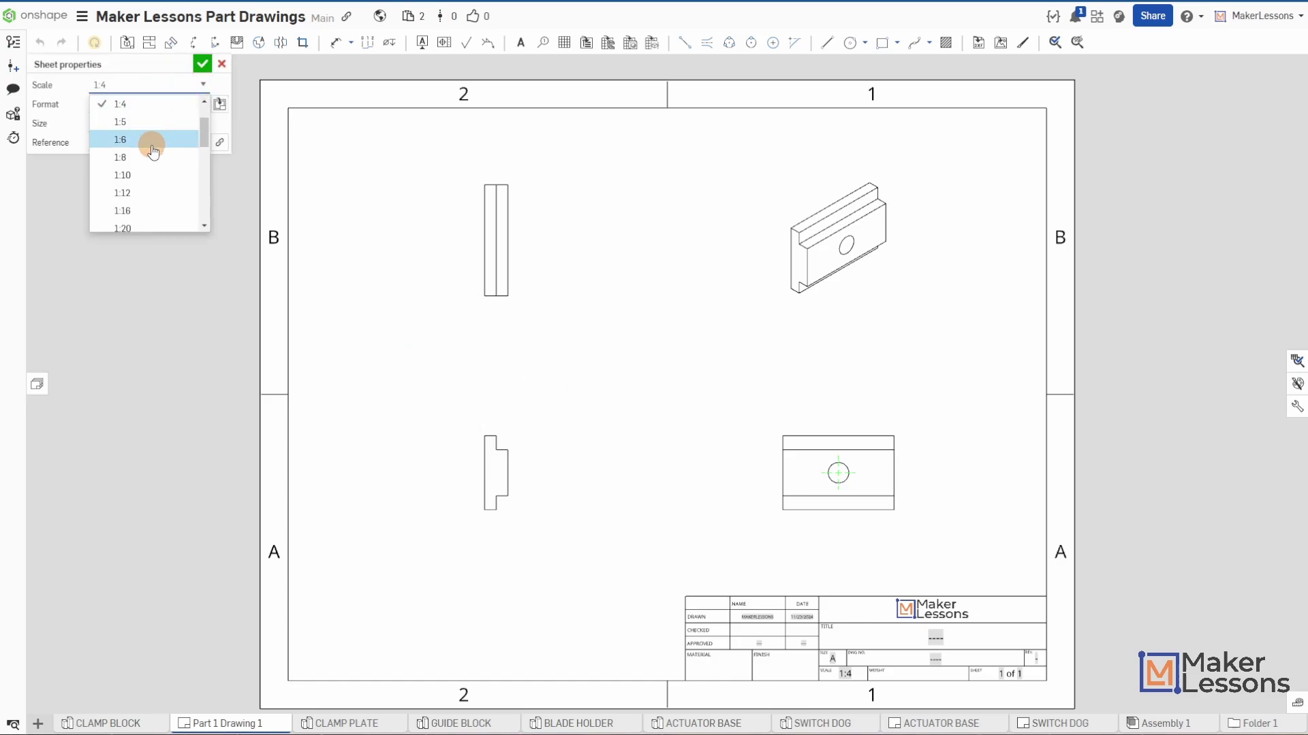
pyautogui.scroll(2, 149, 143)
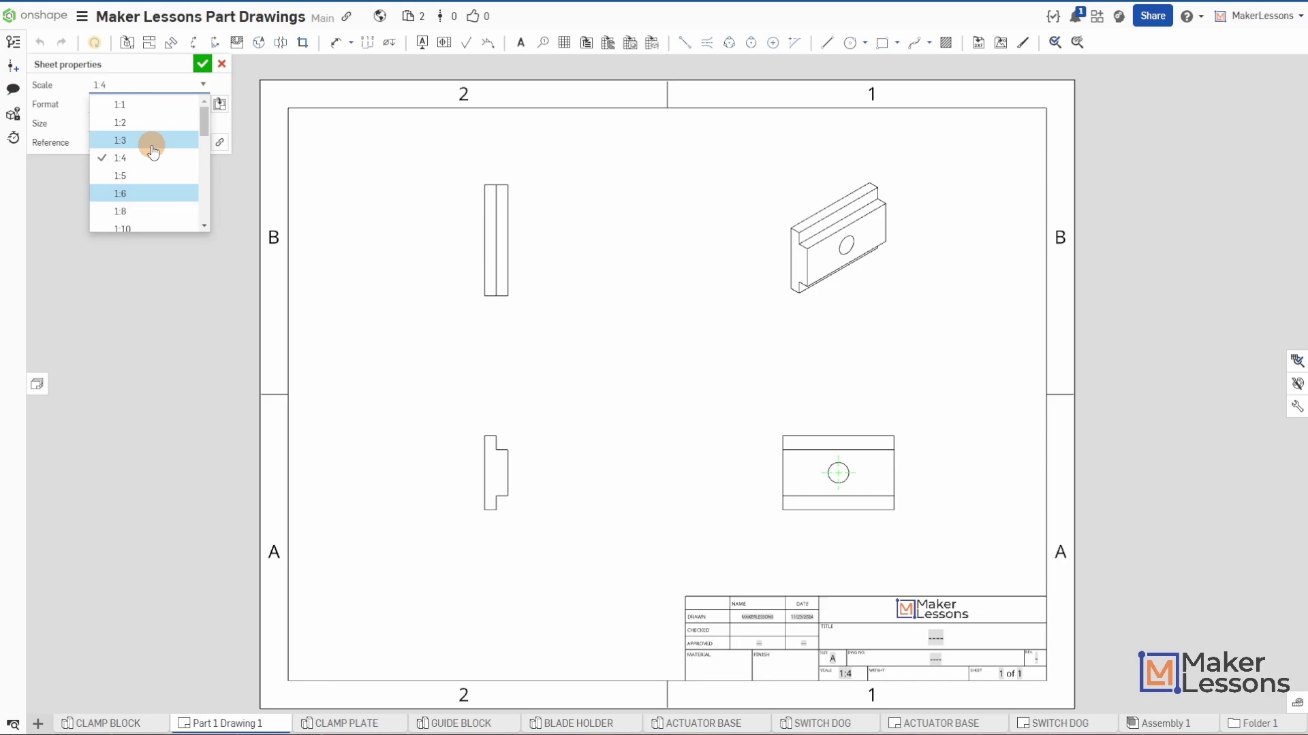
pyautogui.click(132, 123)
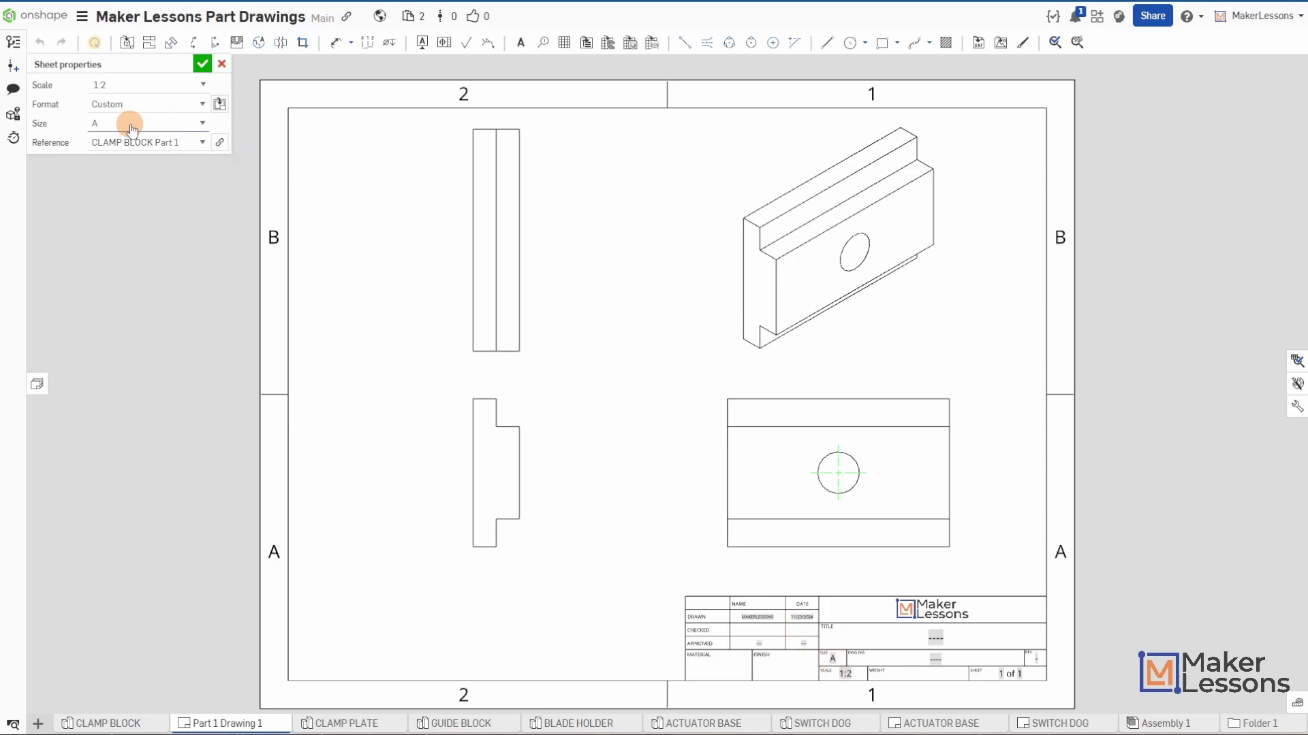
pyautogui.click(203, 65)
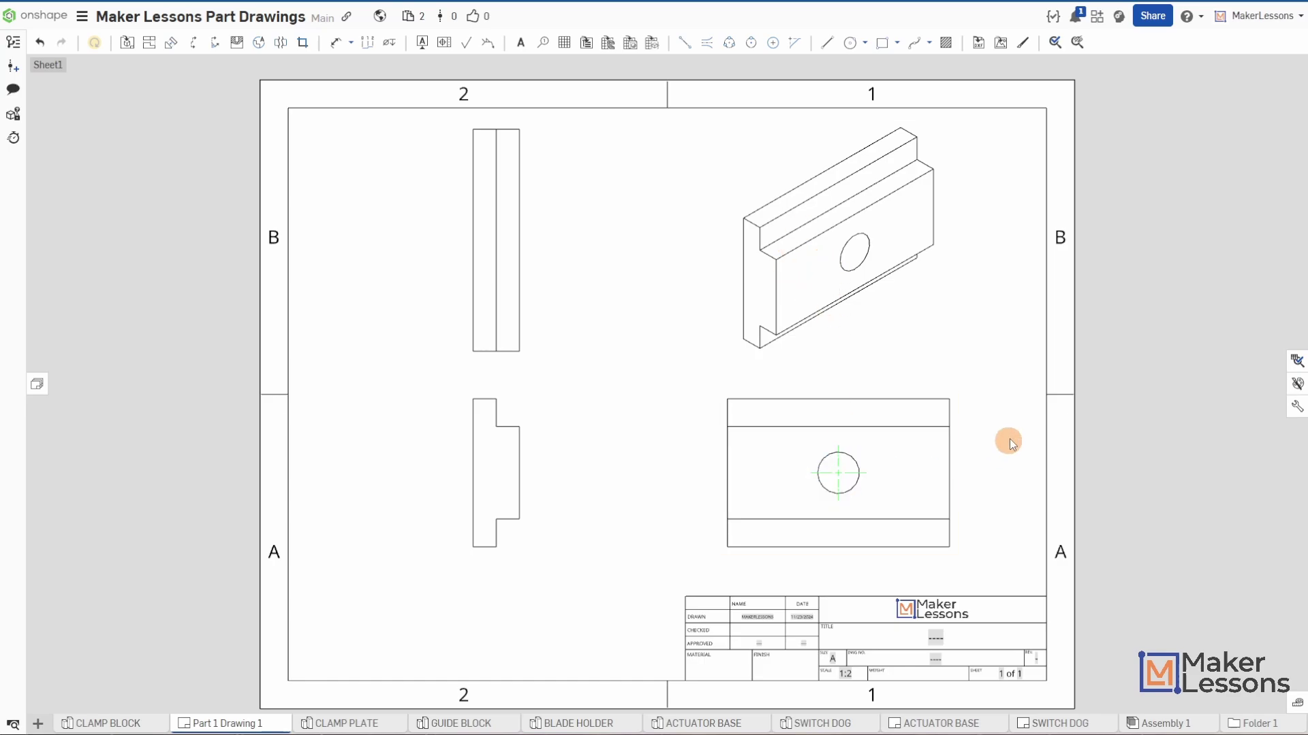
# Step: Show hidden lines in the lower side, top and front views
pyautogui.rightClick(504, 416)
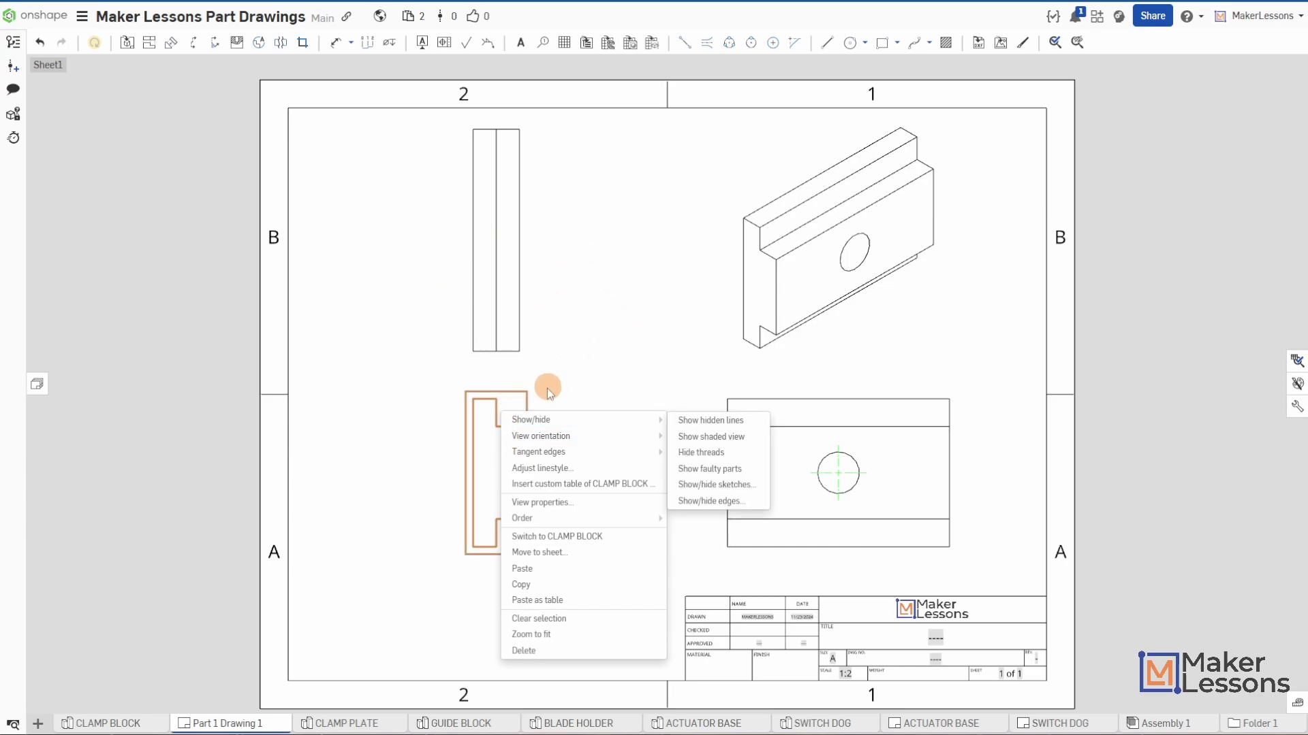
pyautogui.click(694, 420)
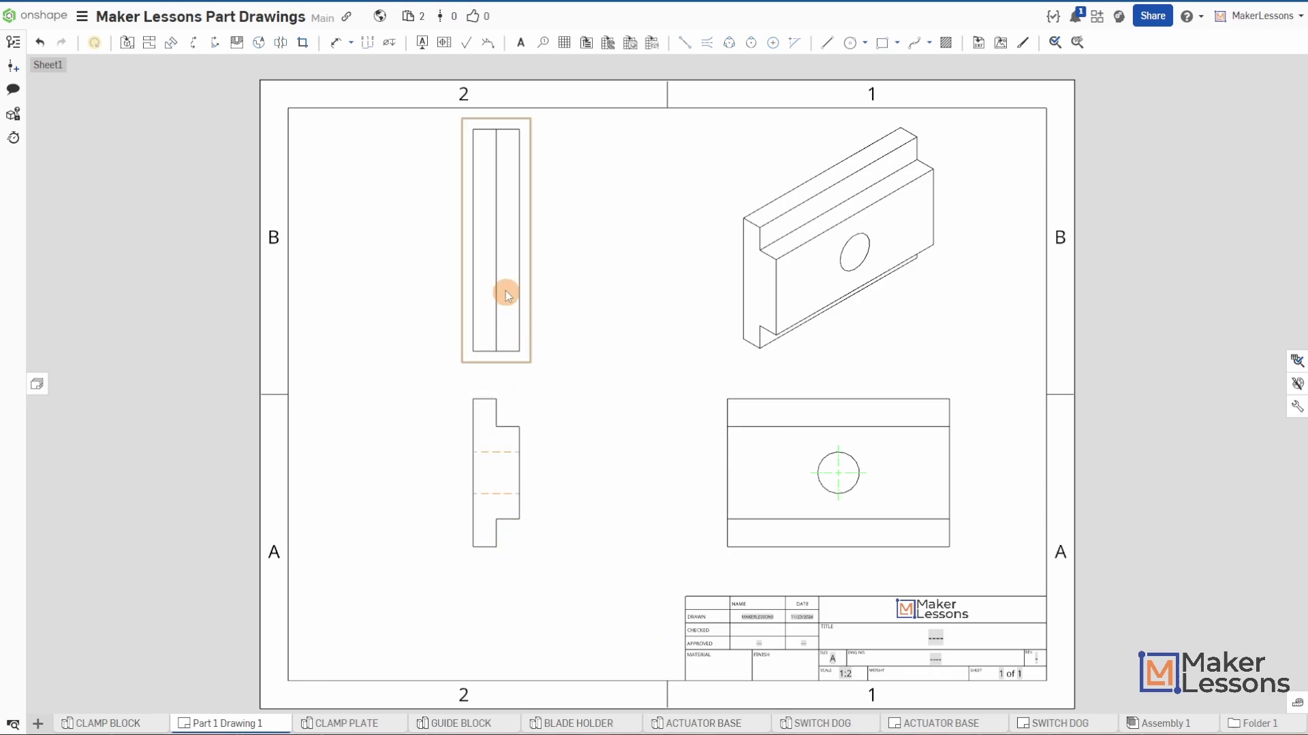
pyautogui.rightClick(505, 264)
pyautogui.moveTo(582, 273)
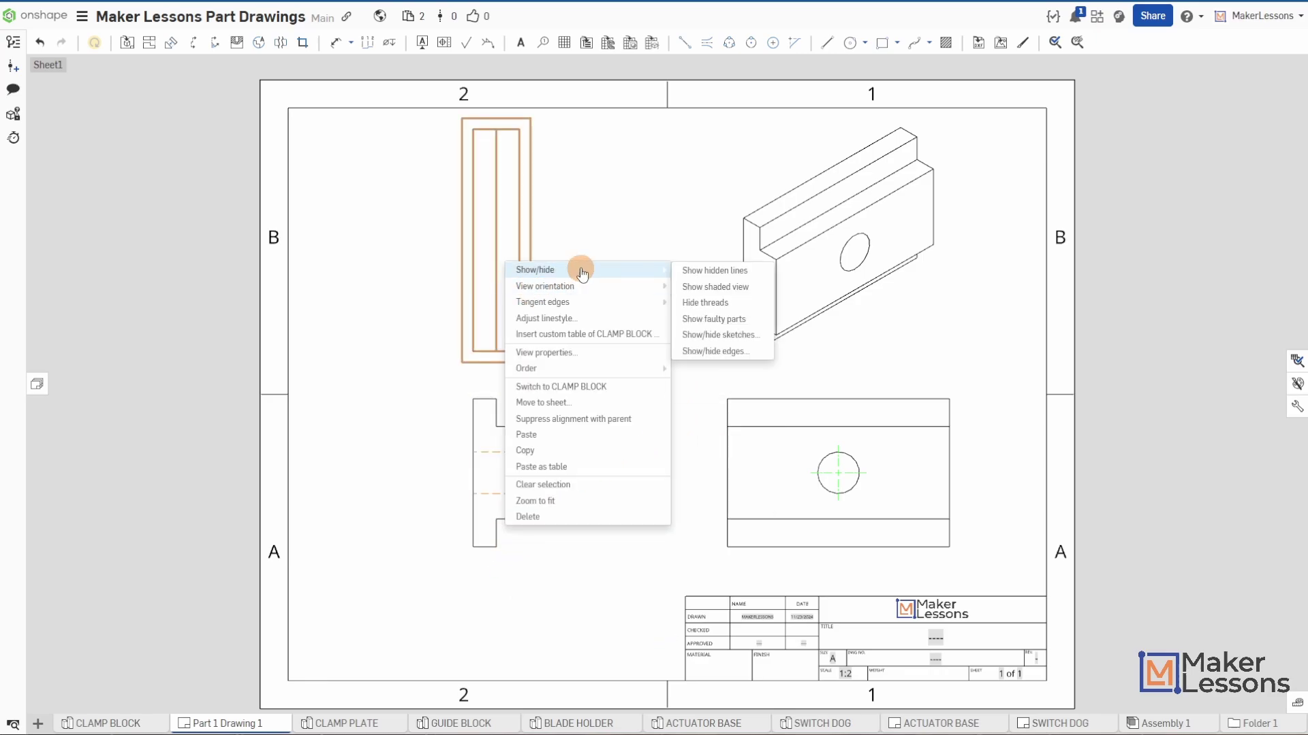
pyautogui.click(735, 271)
pyautogui.rightClick(770, 495)
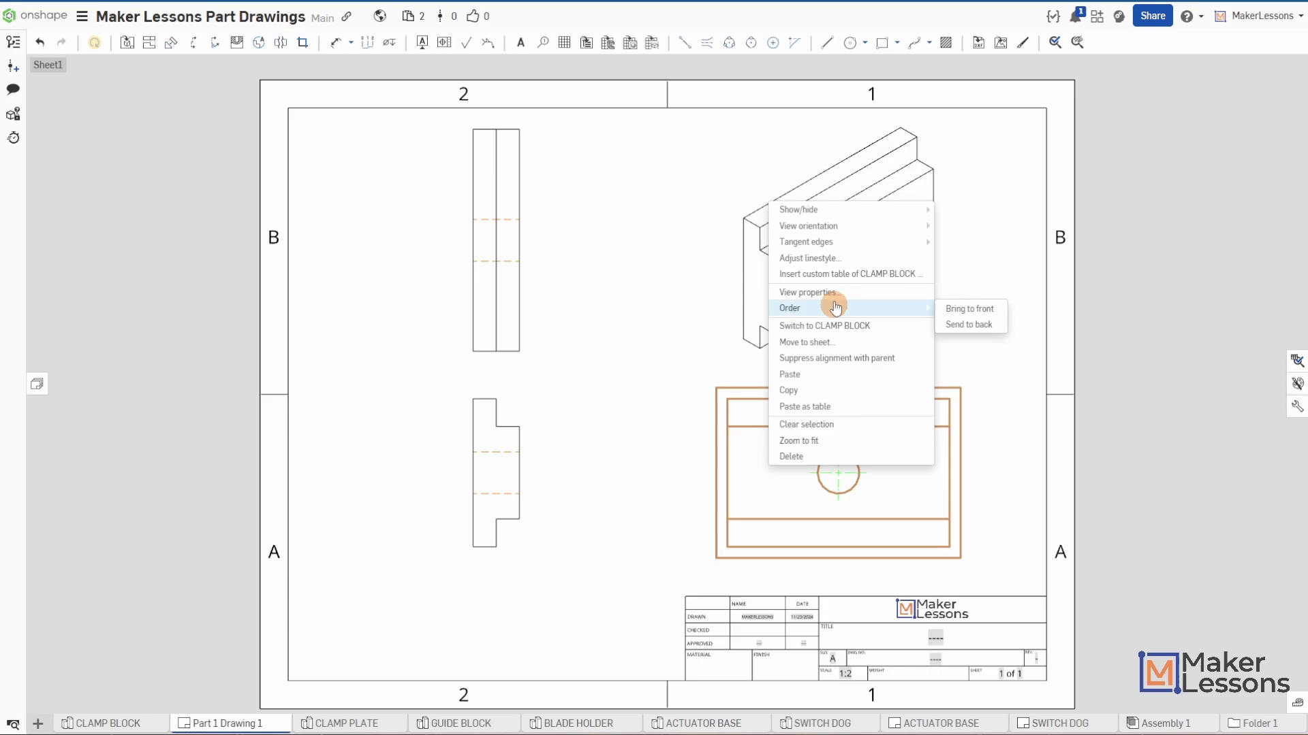
pyautogui.moveTo(852, 208)
pyautogui.click(993, 211)
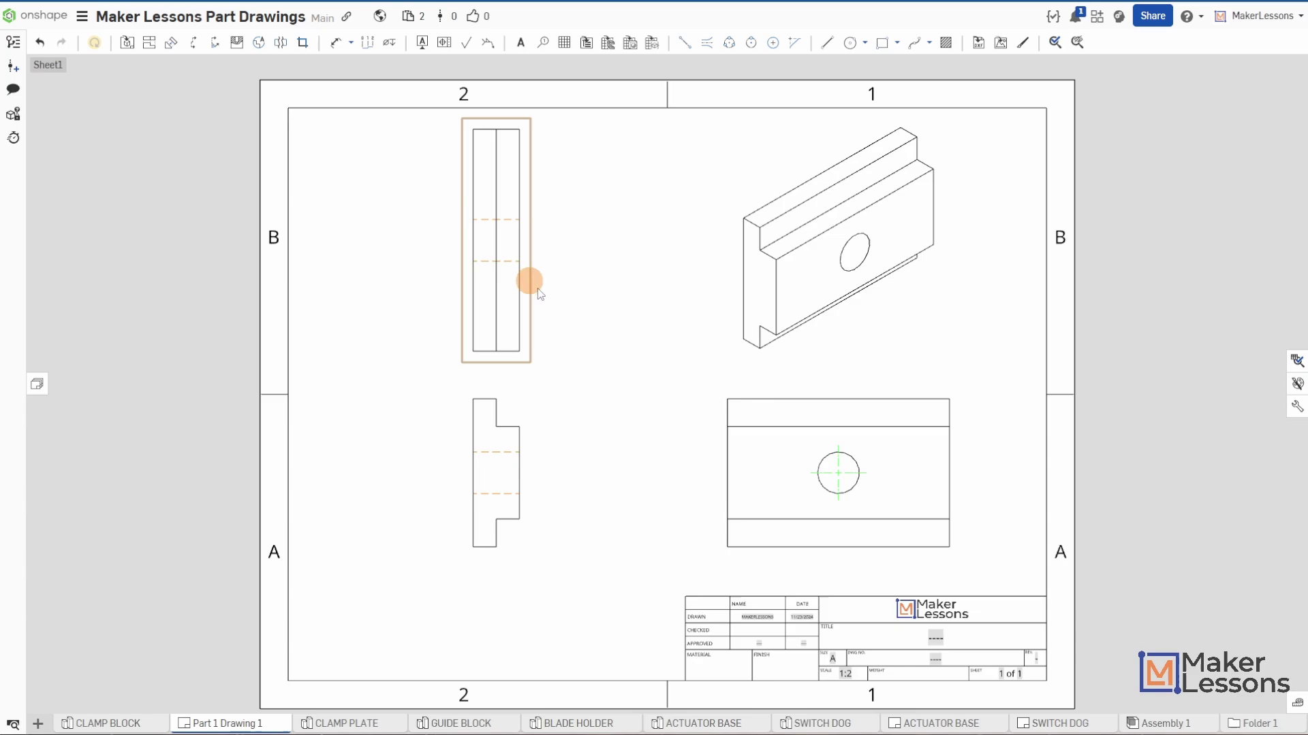
# Step: Shade the isometric view and return to the CLAMP BLOCK part studio
pyautogui.rightClick(776, 259)
pyautogui.moveTo(824, 243)
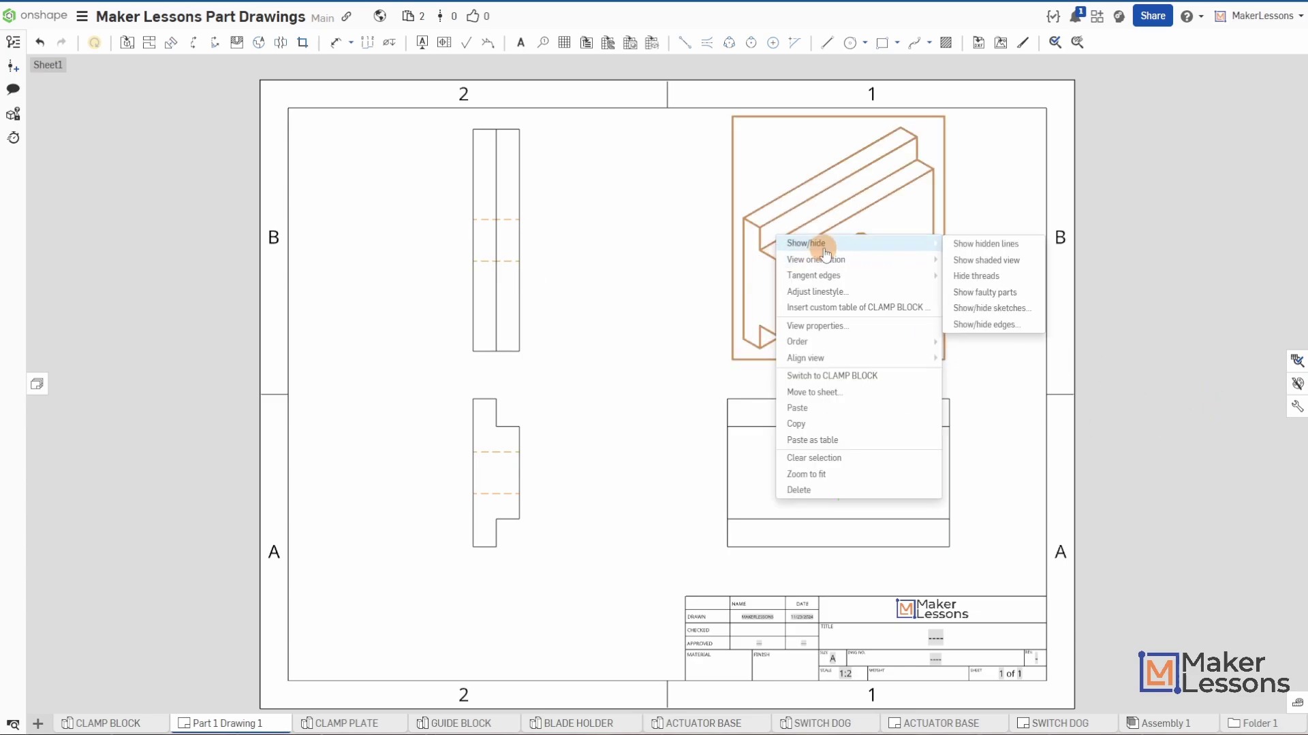
pyautogui.click(996, 261)
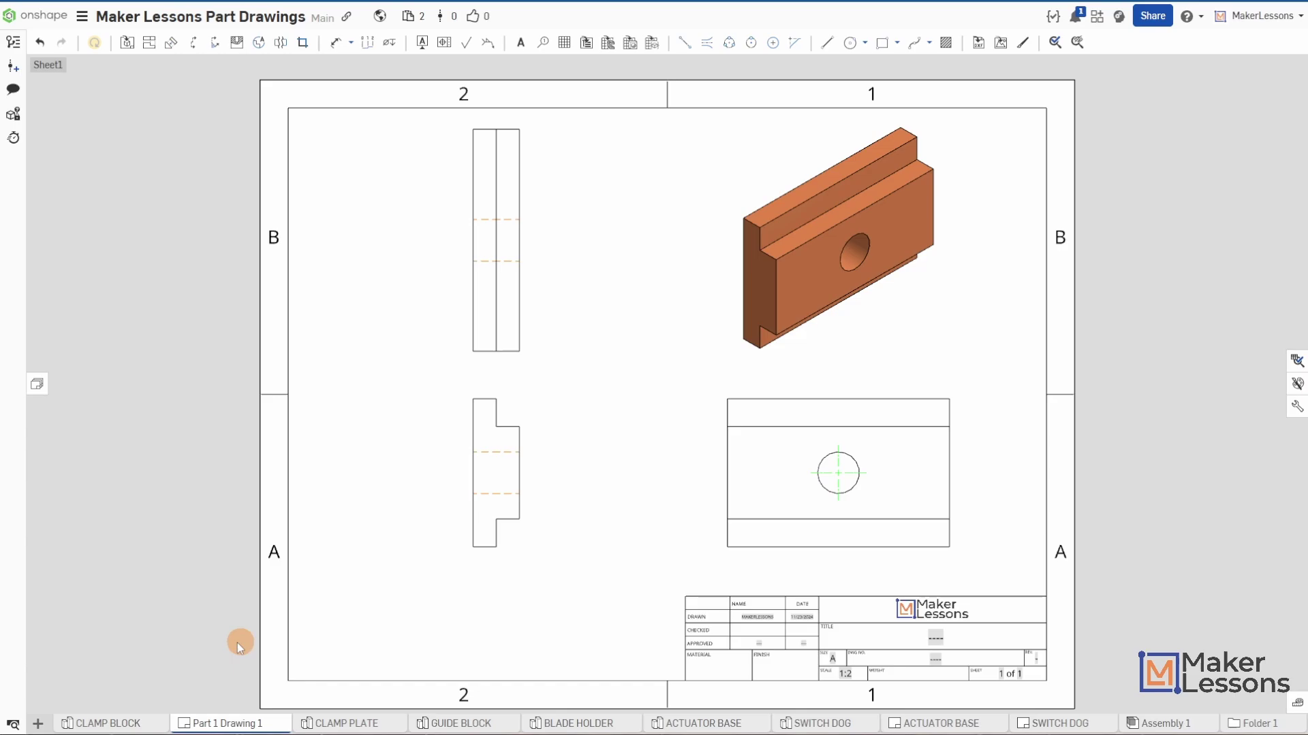
pyautogui.click(112, 724)
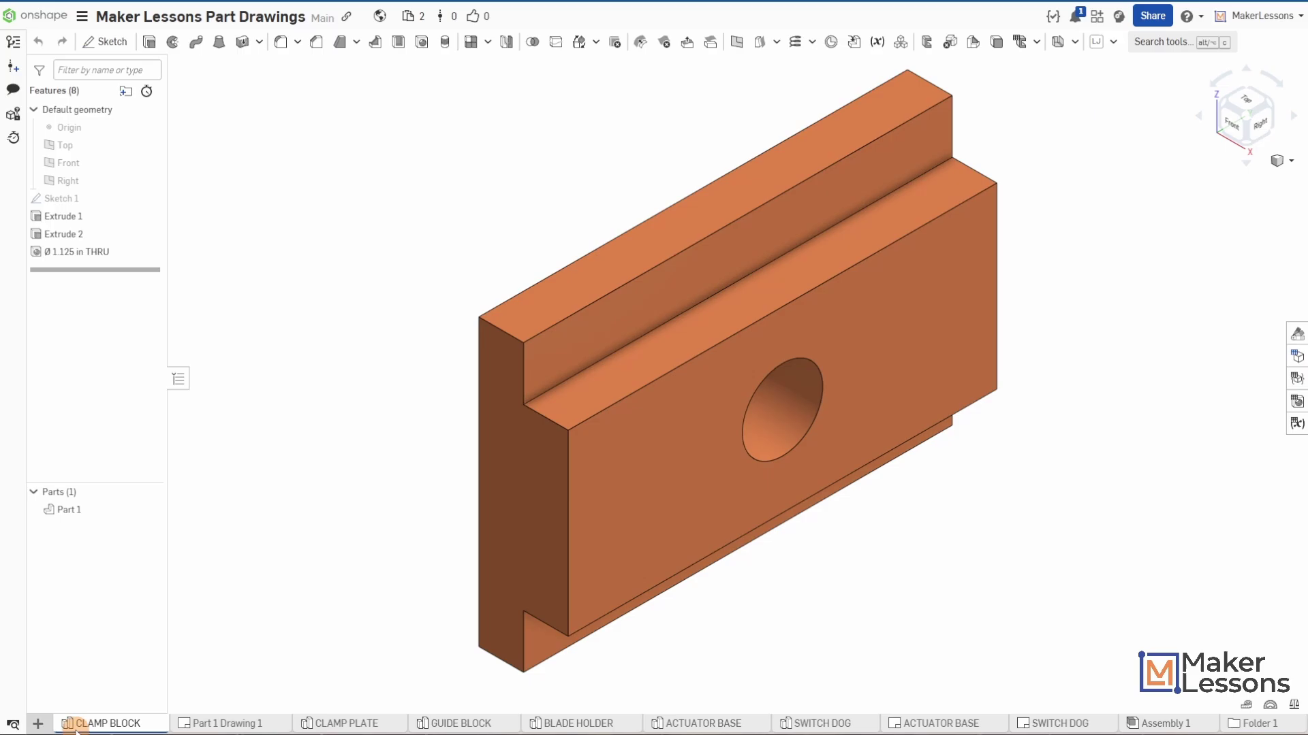
# Step: Update the Part 1 drawing from the latest part model
pyautogui.moveTo(86, 727)
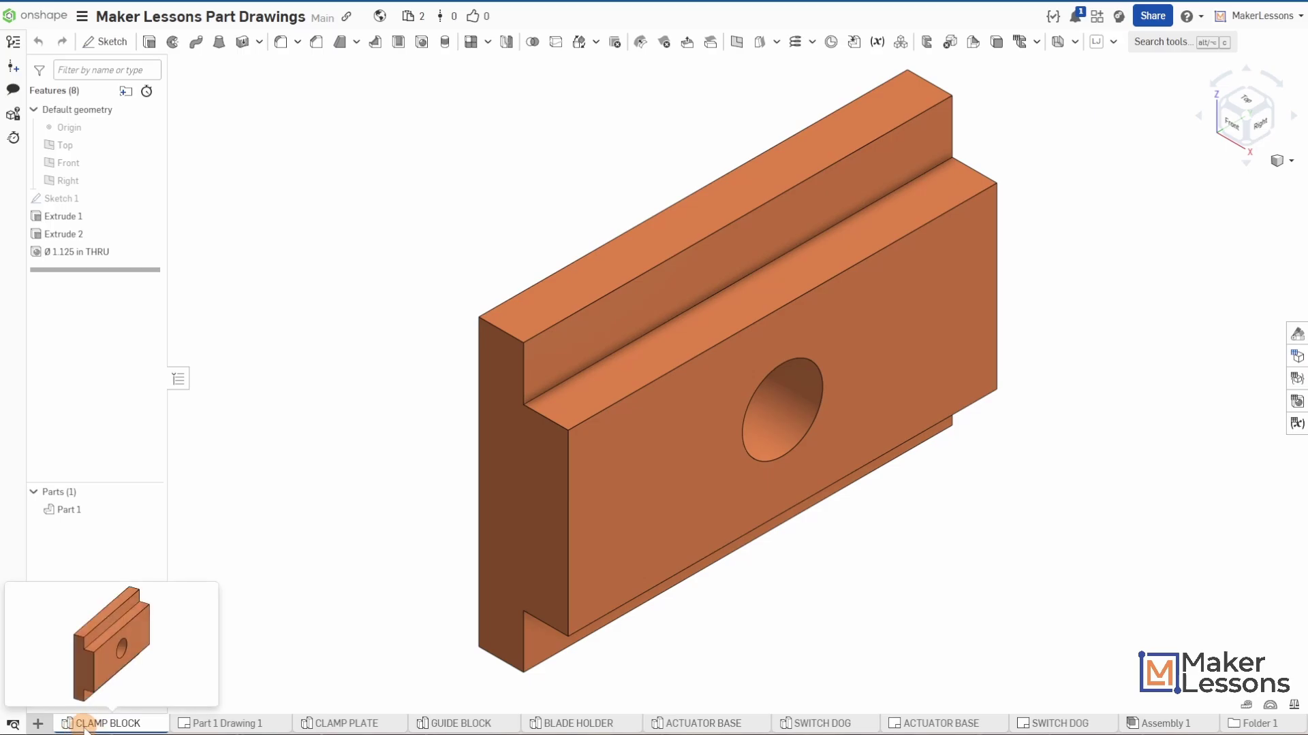
pyautogui.click(218, 723)
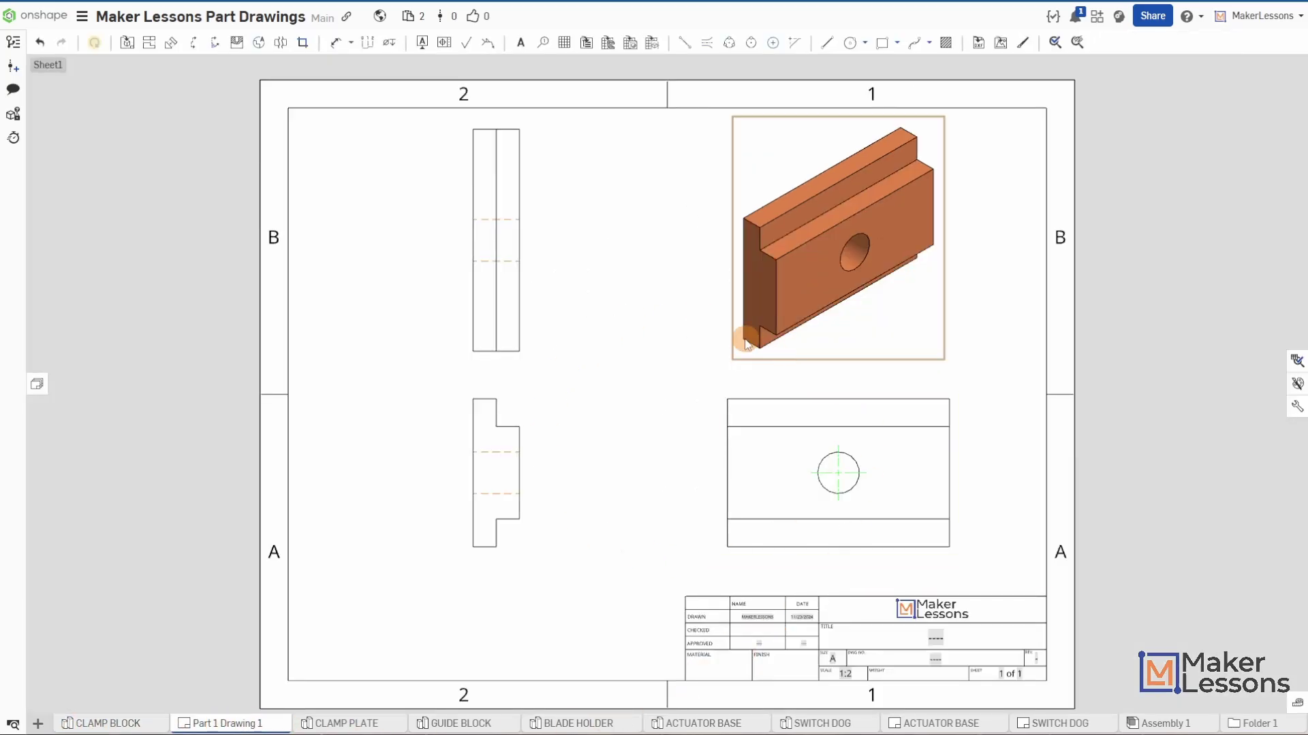
pyautogui.click(96, 44)
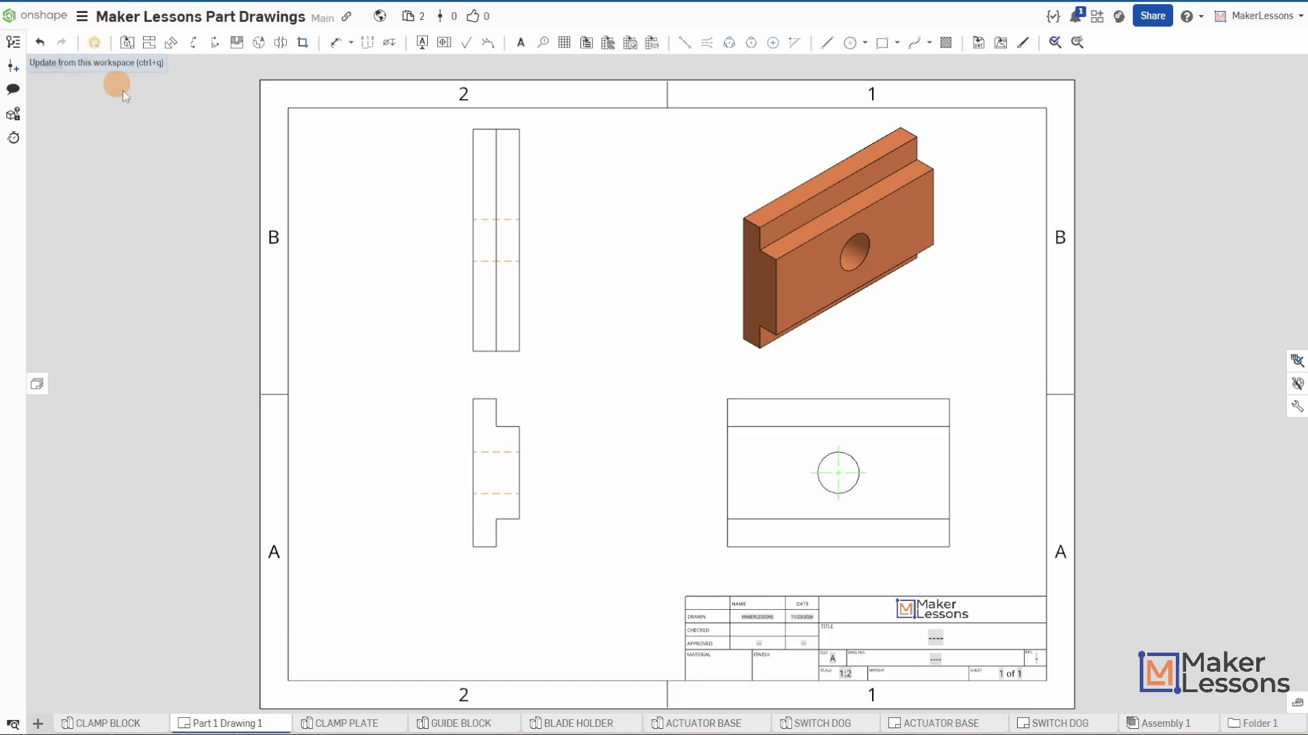
# Step: Give Part 1 a dark green appearance and update the drawing to show it
pyautogui.click(96, 723)
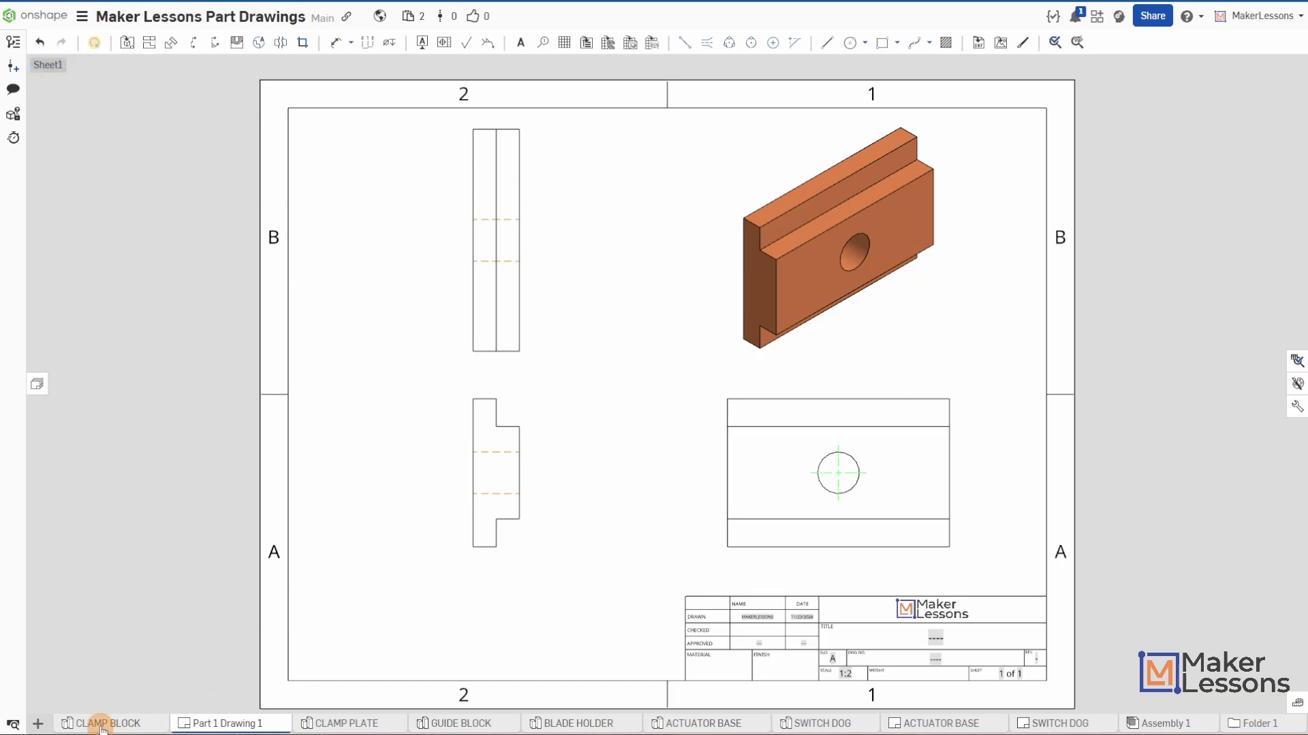
pyautogui.rightClick(71, 509)
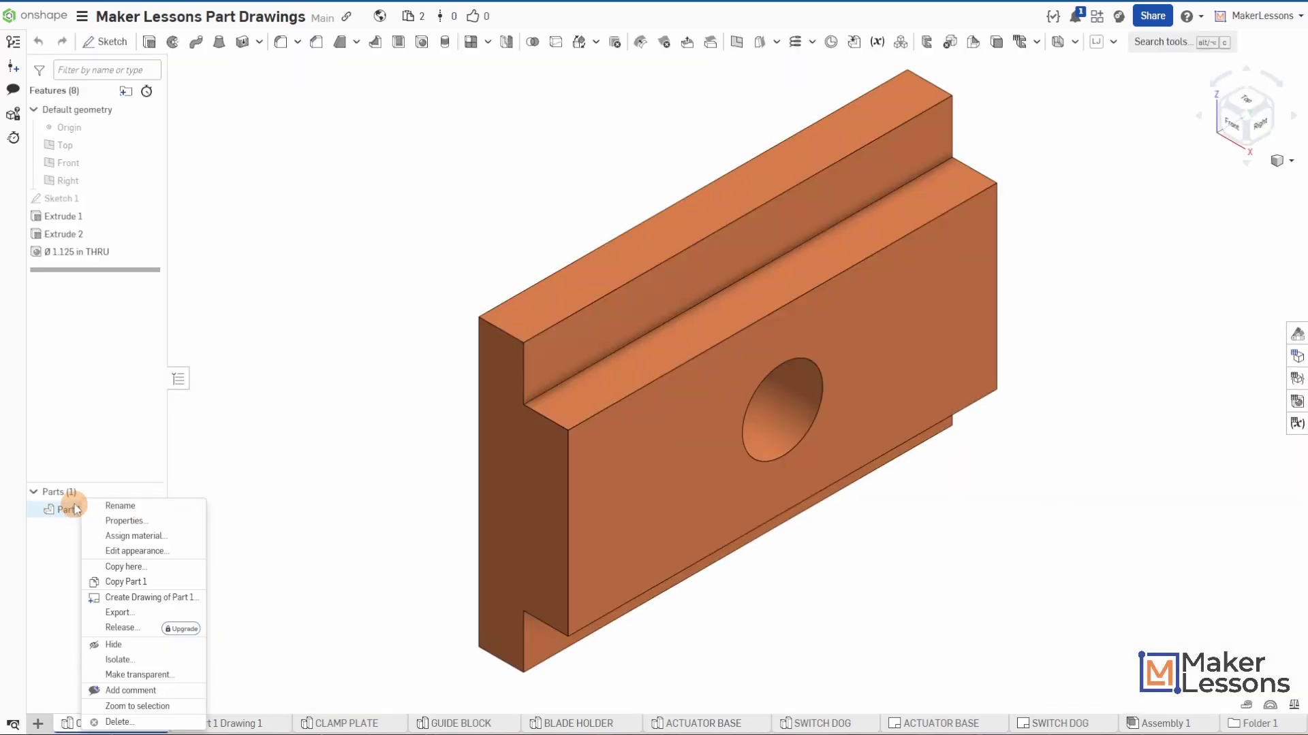
pyautogui.click(137, 551)
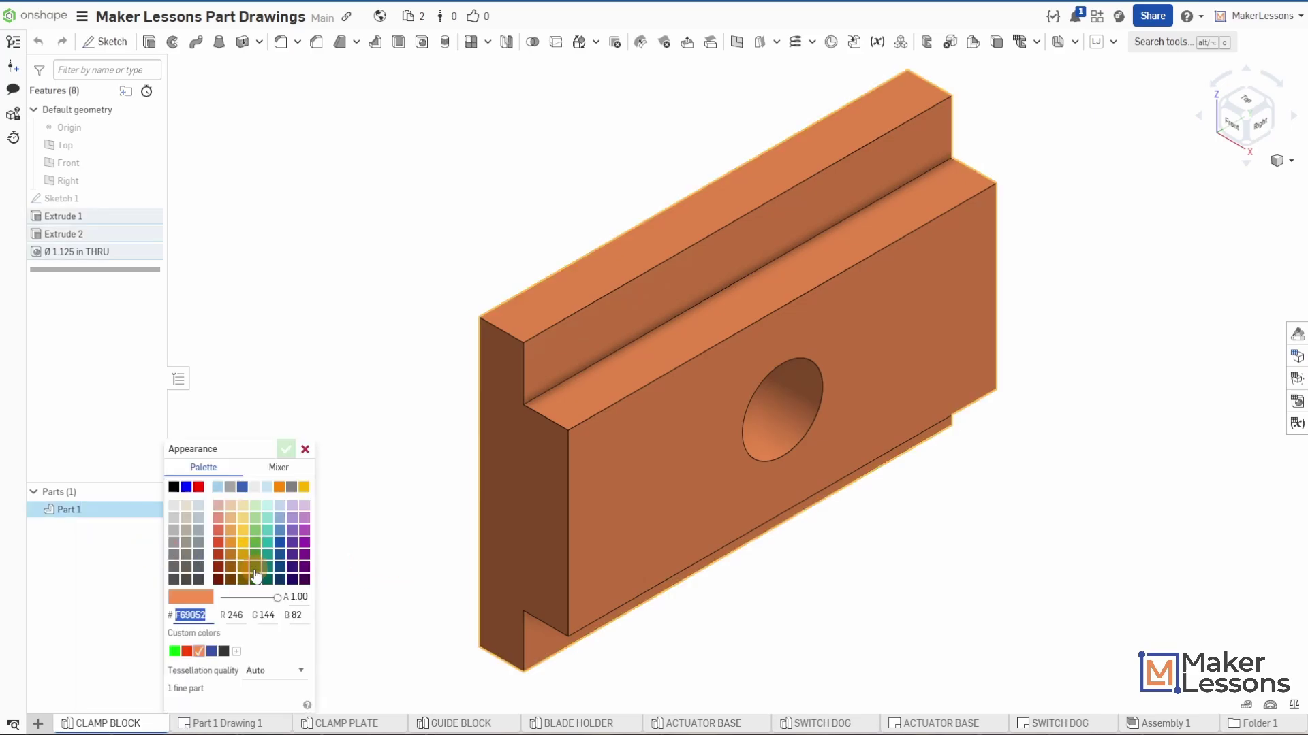
pyautogui.click(255, 569)
pyautogui.click(285, 451)
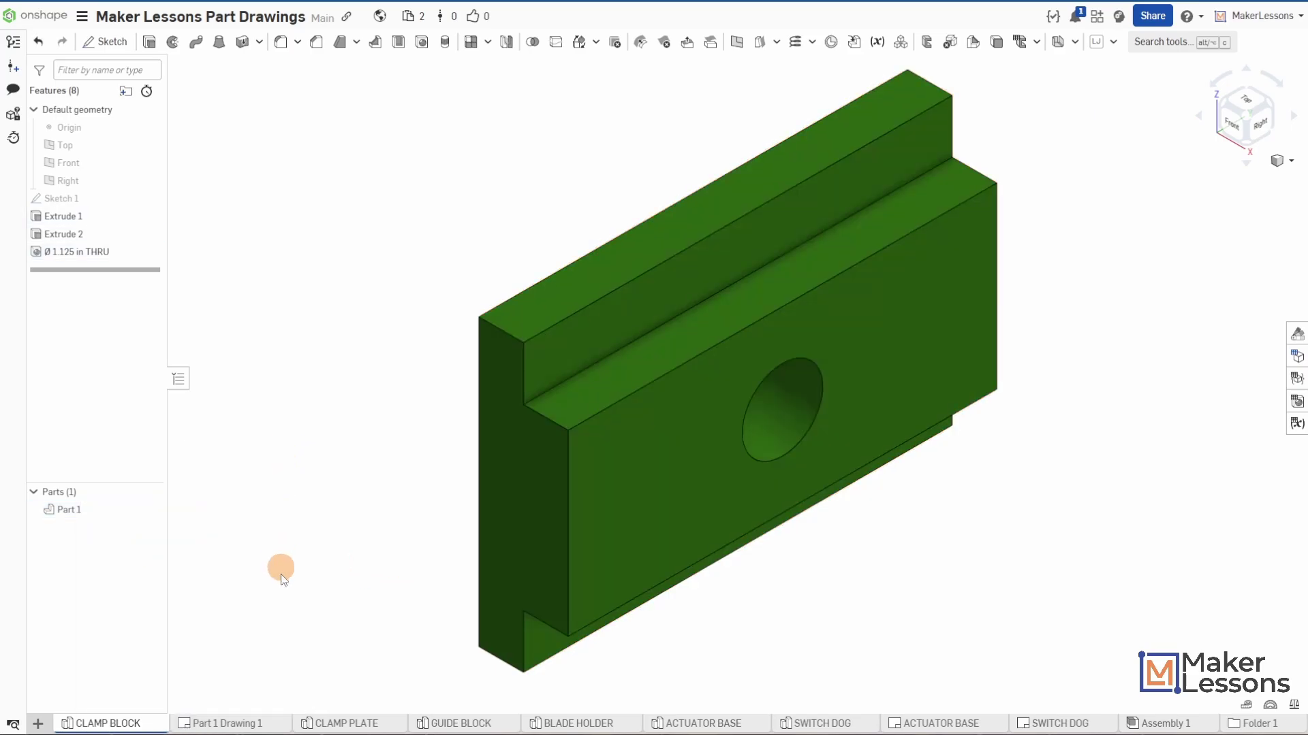
pyautogui.click(201, 723)
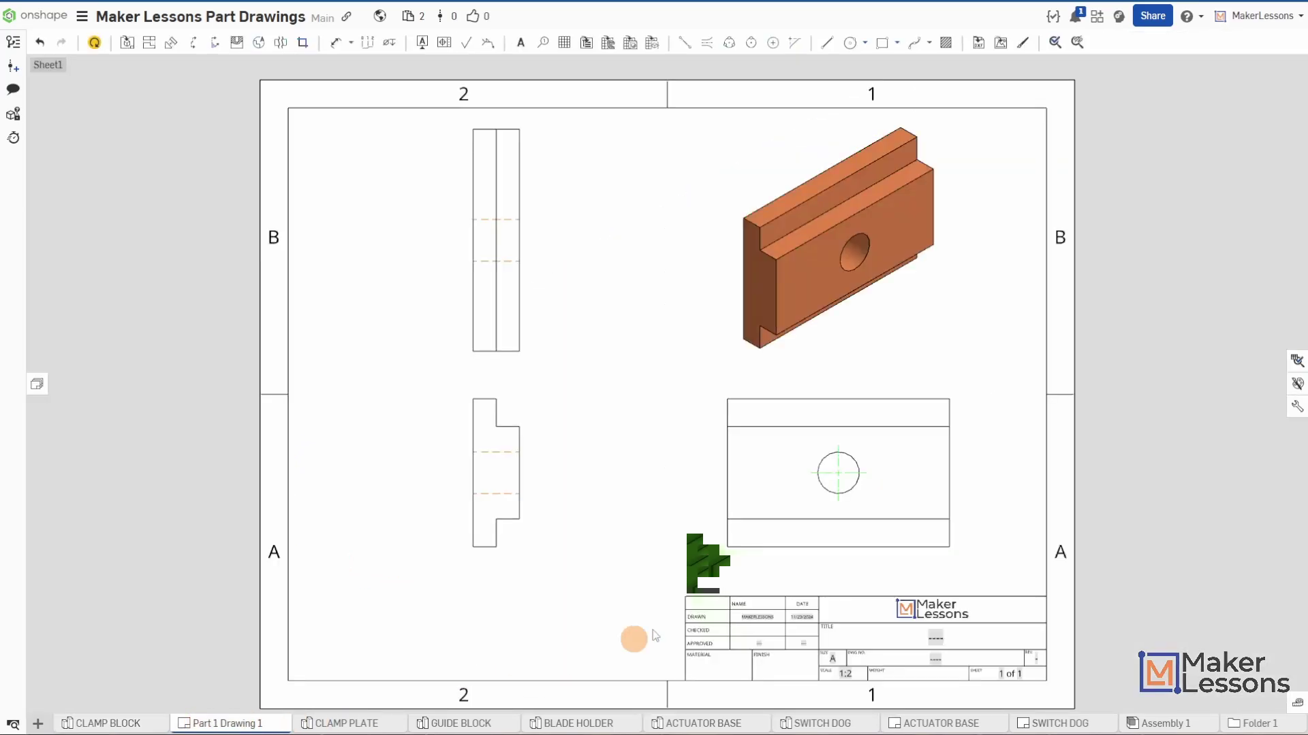
pyautogui.click(95, 44)
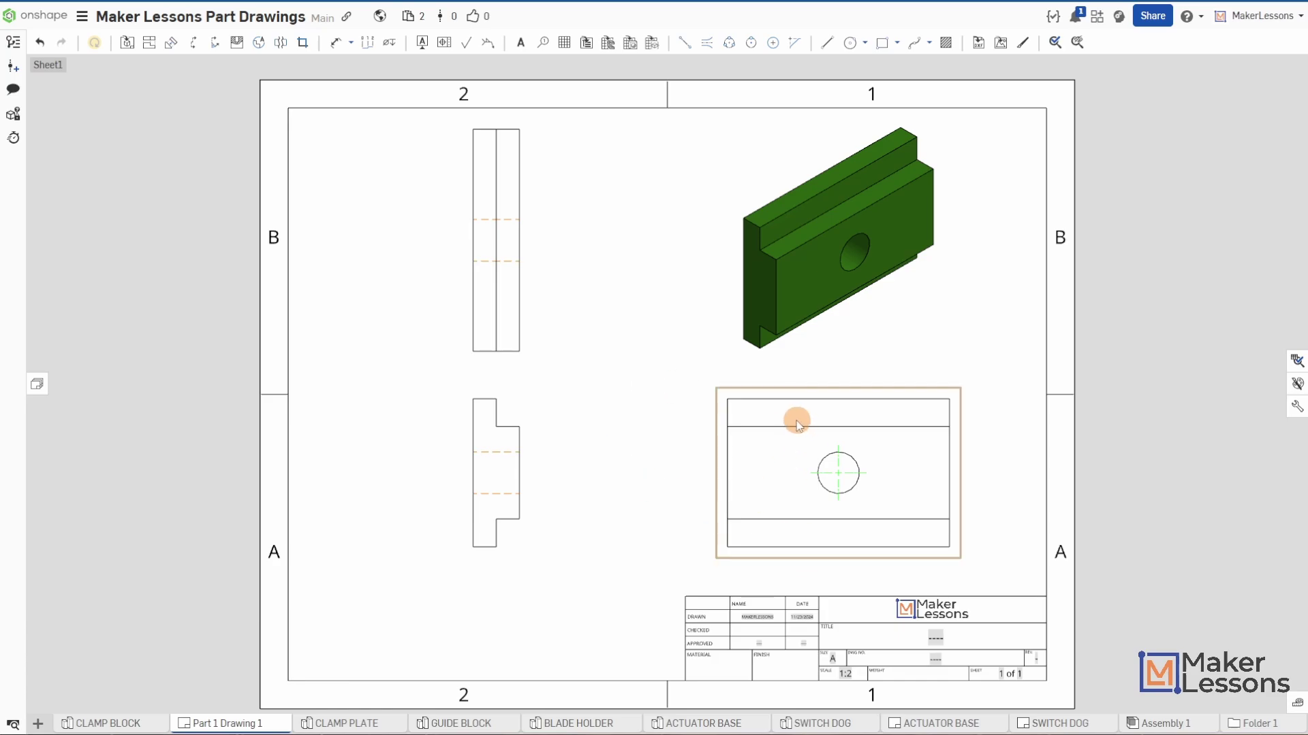
# Step: Add edge-to-edge centerlines through the hidden hole lines in the upper and lower side views
pyautogui.moveTo(101, 727)
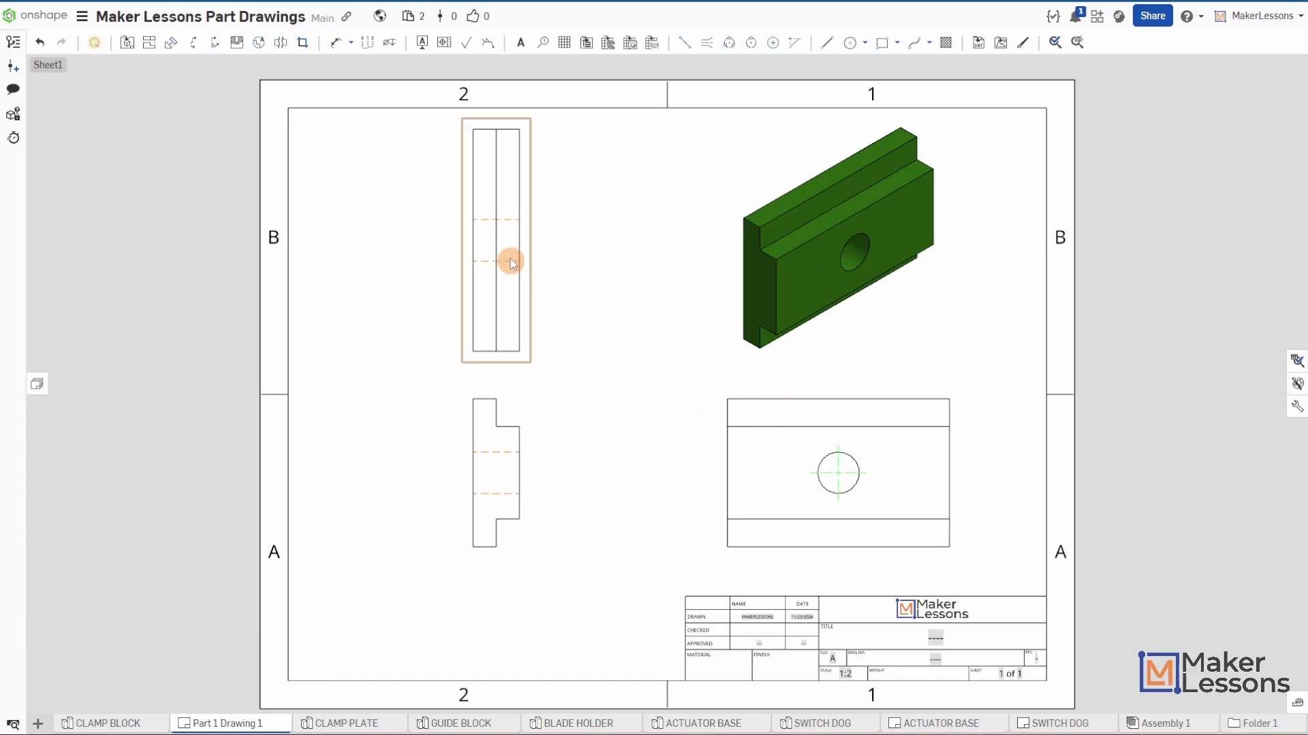
pyautogui.click(707, 45)
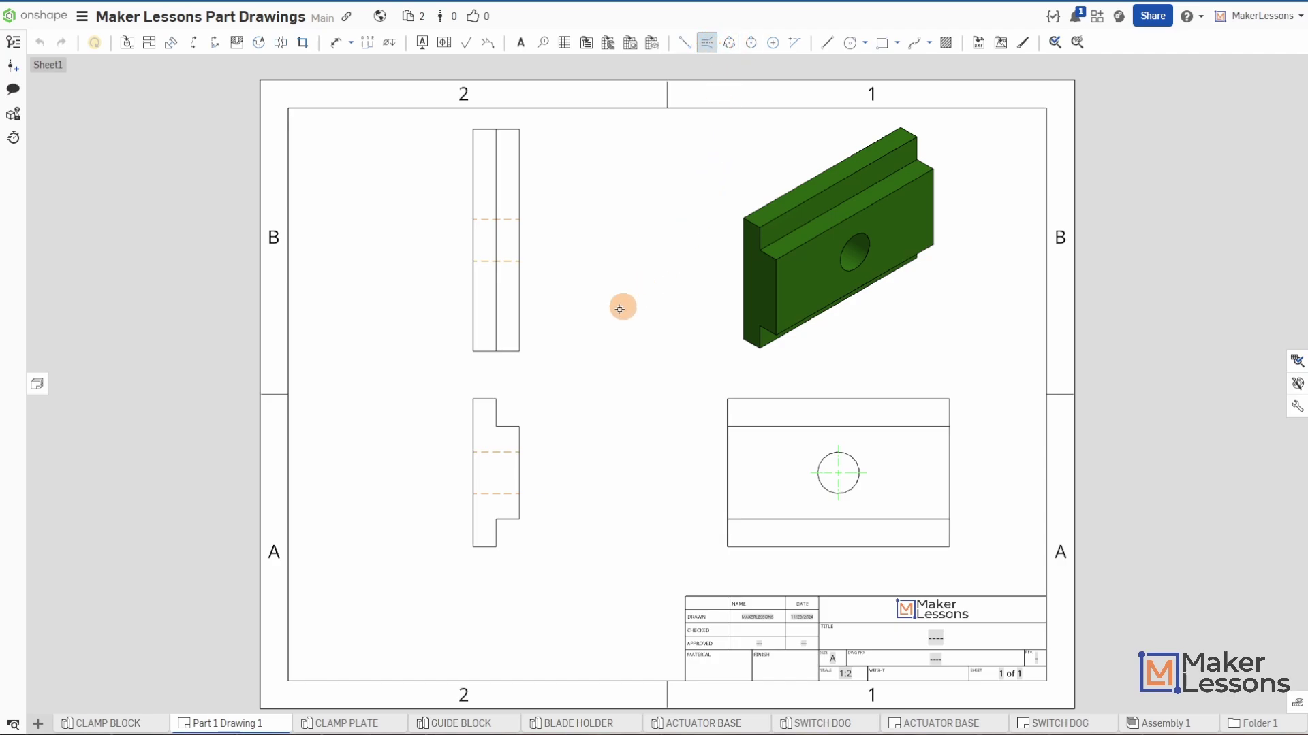
pyautogui.click(486, 219)
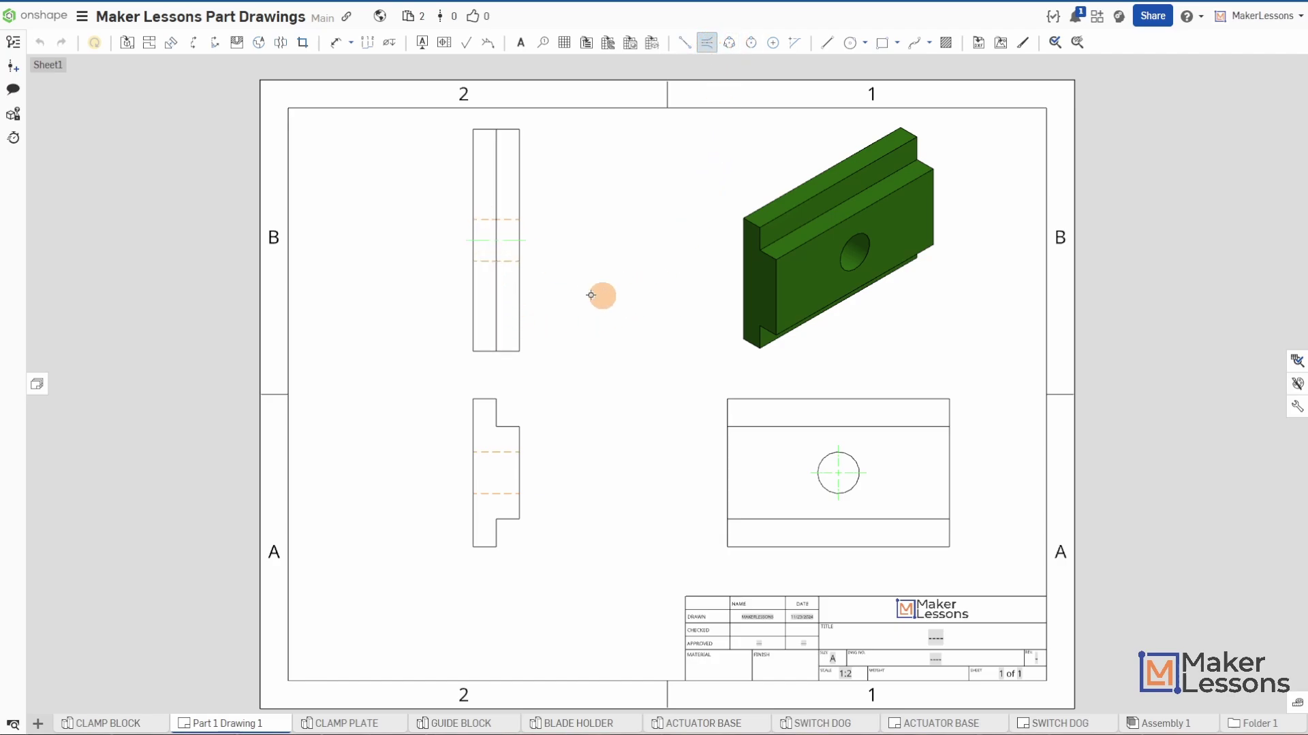
pyautogui.click(487, 261)
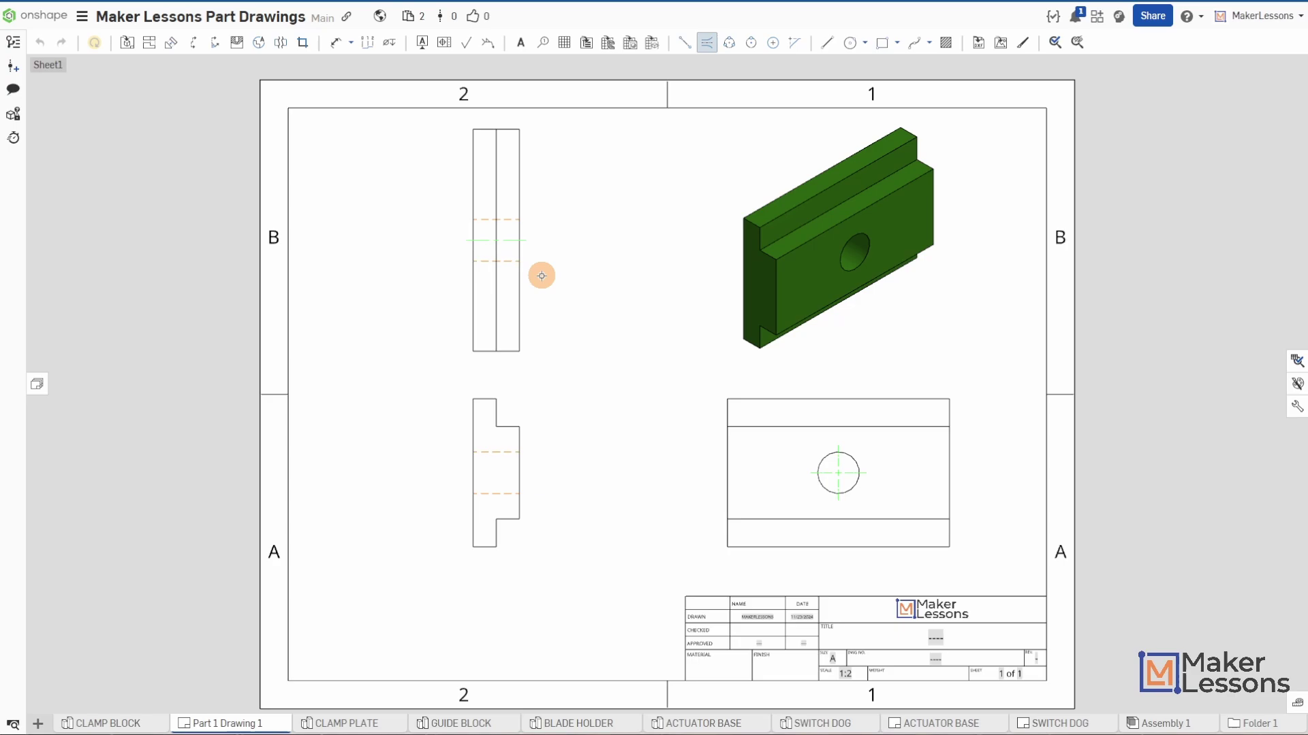
pyautogui.click(493, 452)
pyautogui.click(494, 493)
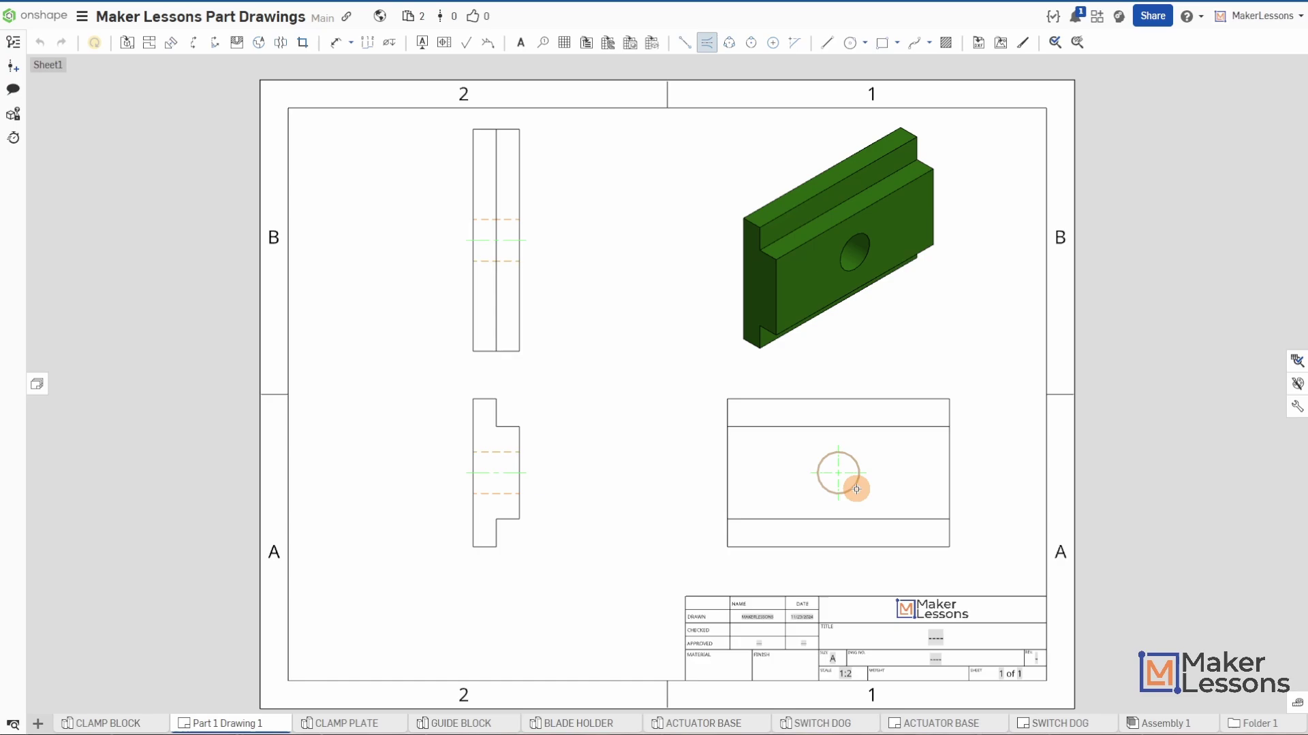
pyautogui.click(704, 44)
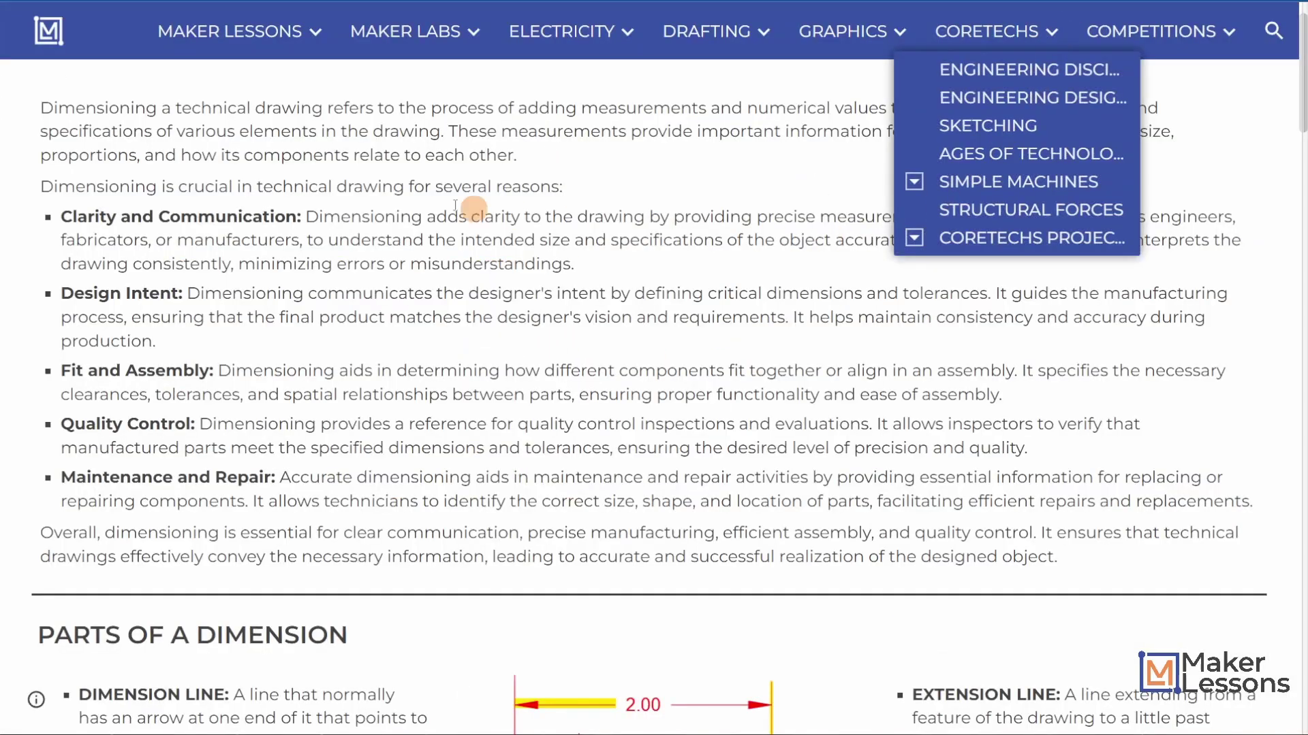
pyautogui.scroll(1, 709, 255)
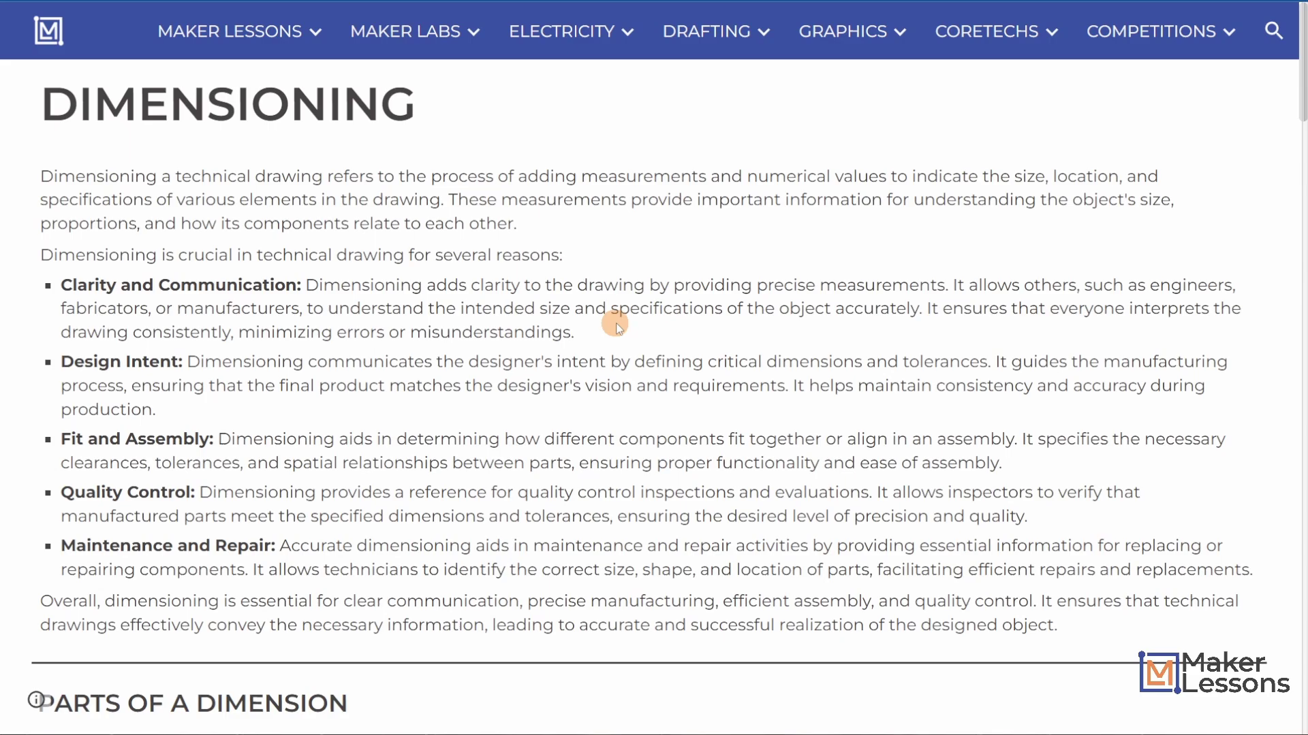
pyautogui.scroll(-2, 599, 327)
pyautogui.scroll(-10, 564, 333)
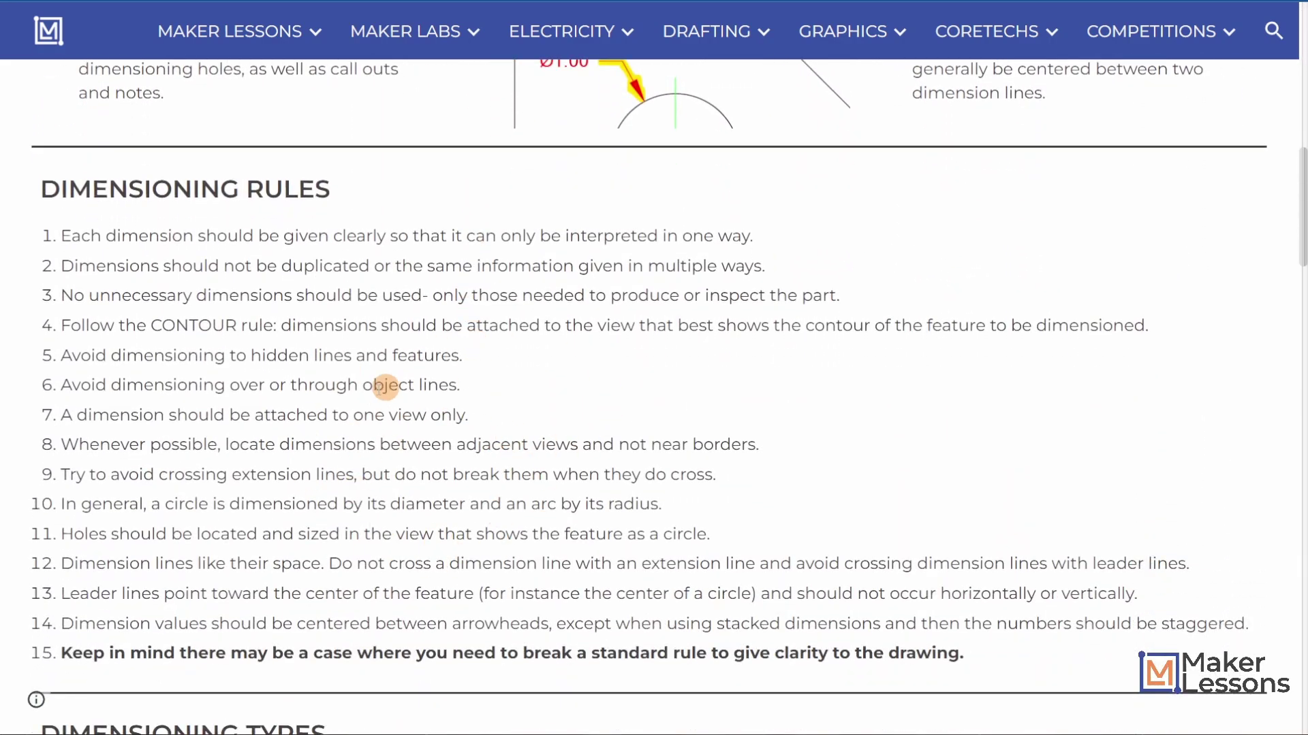
pyautogui.scroll(-6, 374, 332)
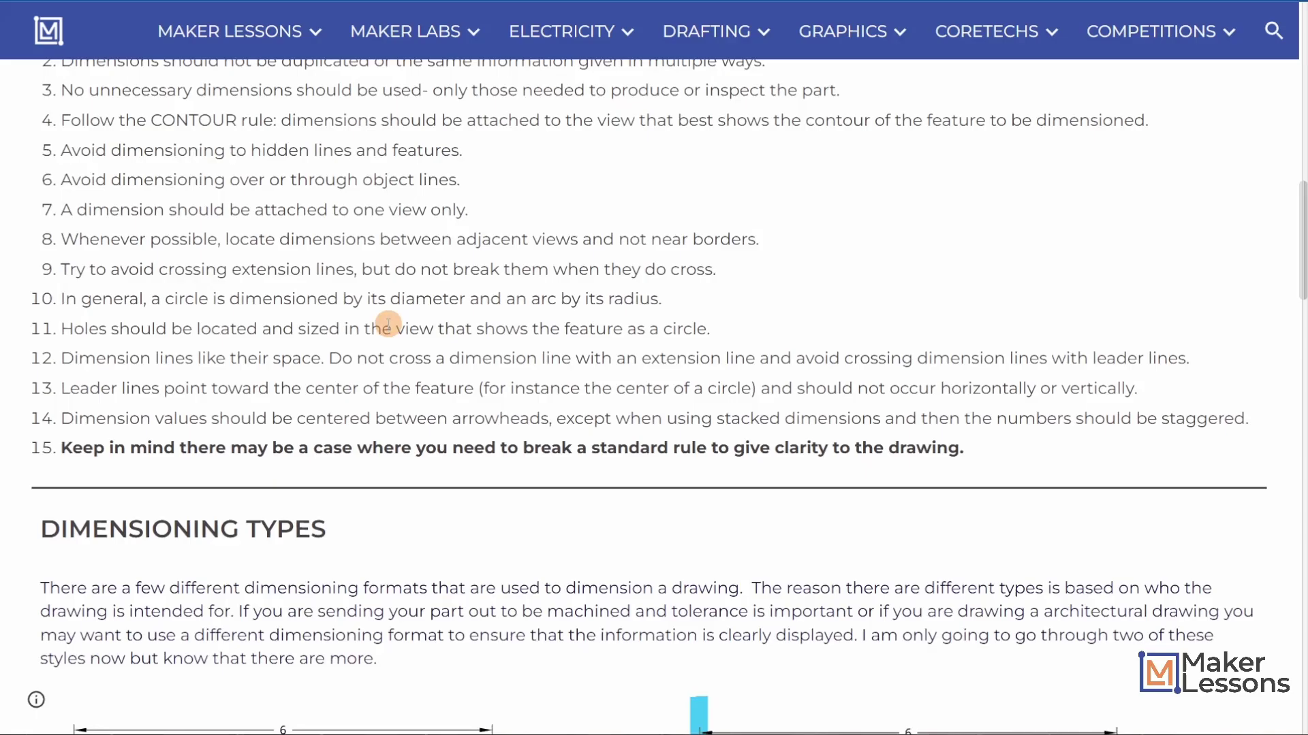
pyautogui.scroll(-14, 368, 351)
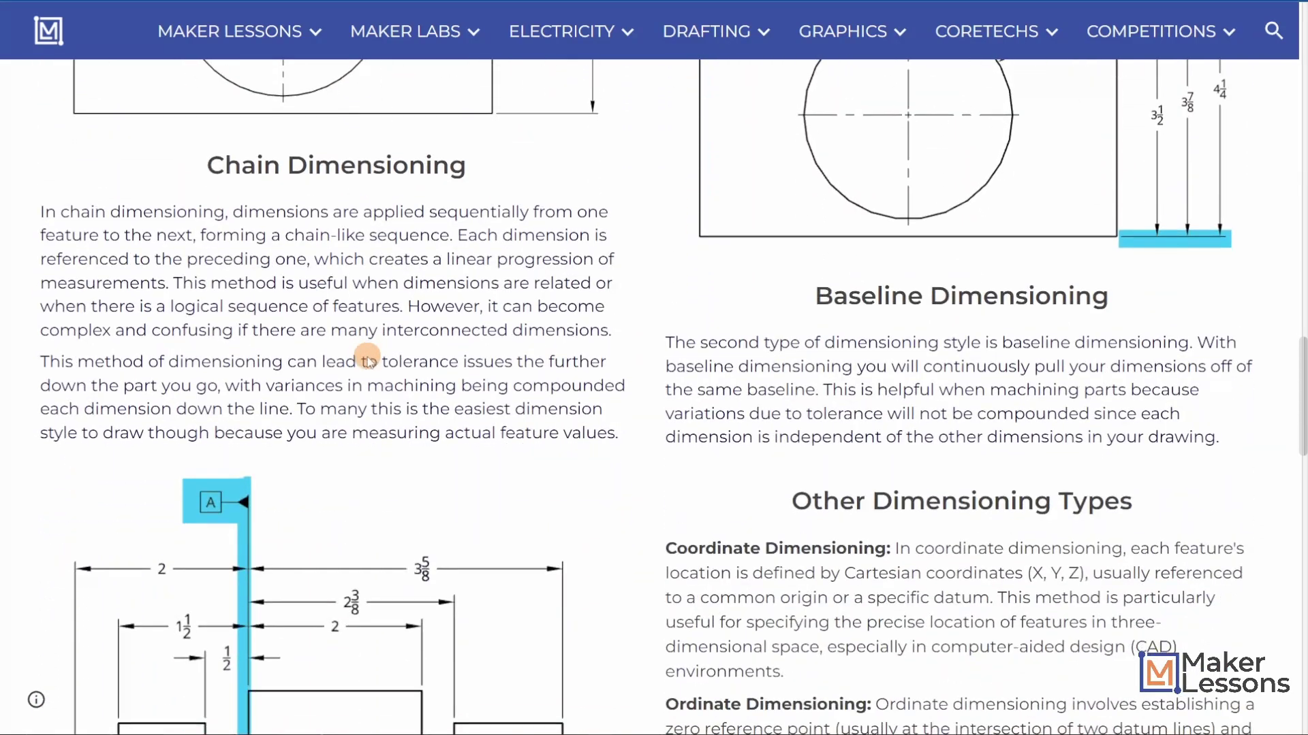
pyautogui.scroll(-4, 367, 358)
pyautogui.scroll(20, 367, 357)
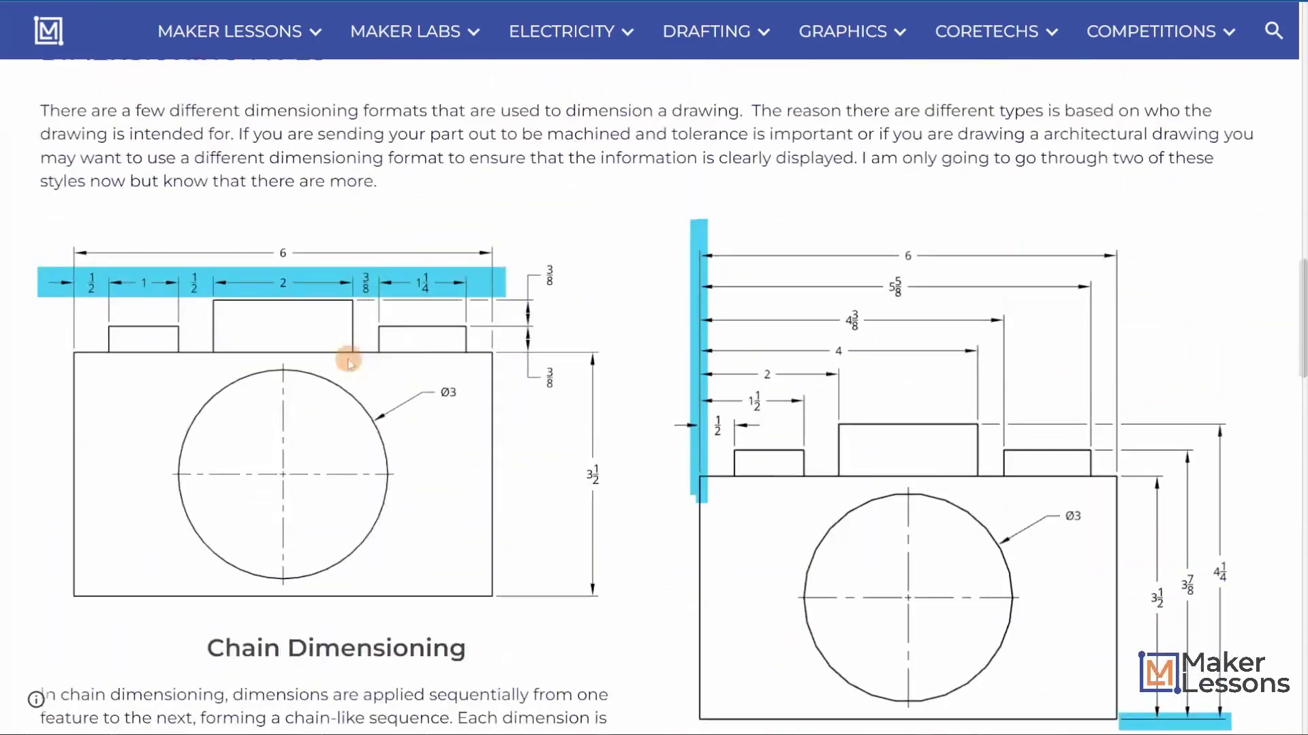
pyautogui.scroll(-1, 349, 361)
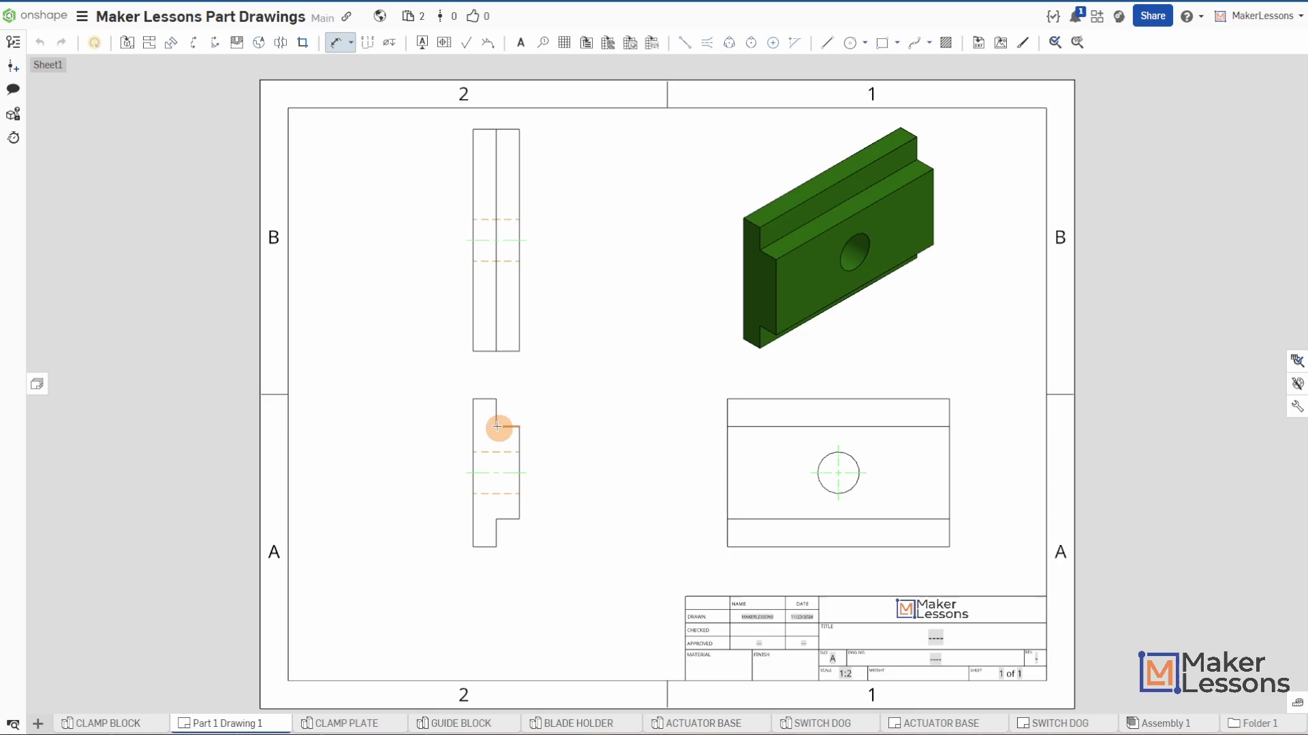
# Step: Dimension the lower side view's overall width as 1.250, placed above the view
pyautogui.click(488, 405)
pyautogui.click(520, 427)
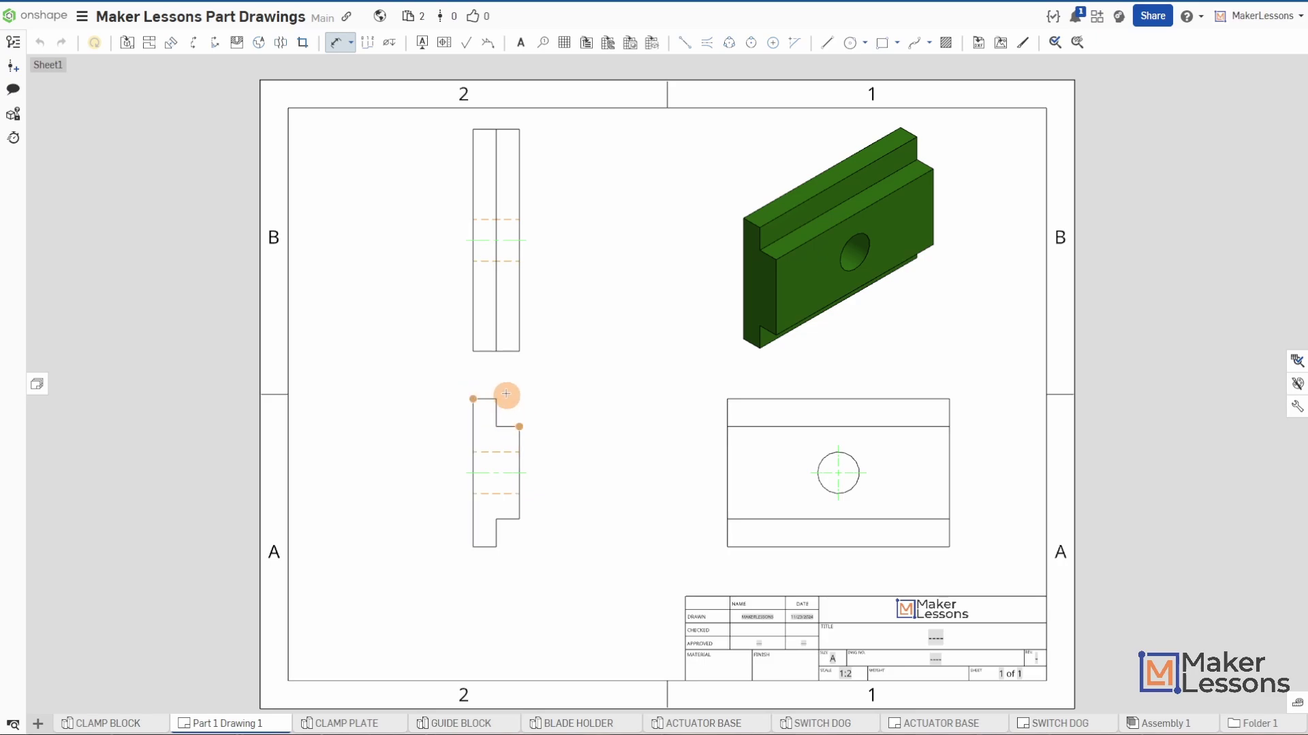
pyautogui.click(495, 371)
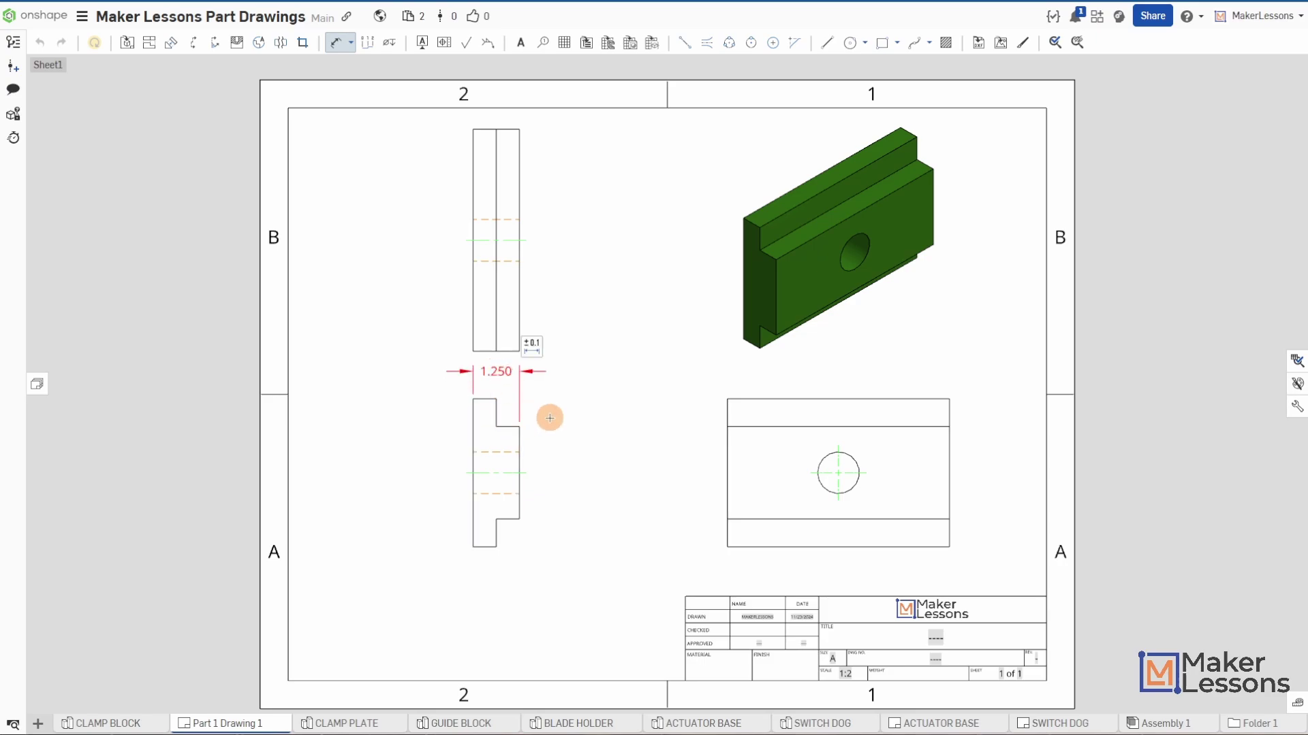
# Step: Add the .625 step width dimension and move its value outside to the right
pyautogui.click(496, 399)
pyautogui.click(519, 426)
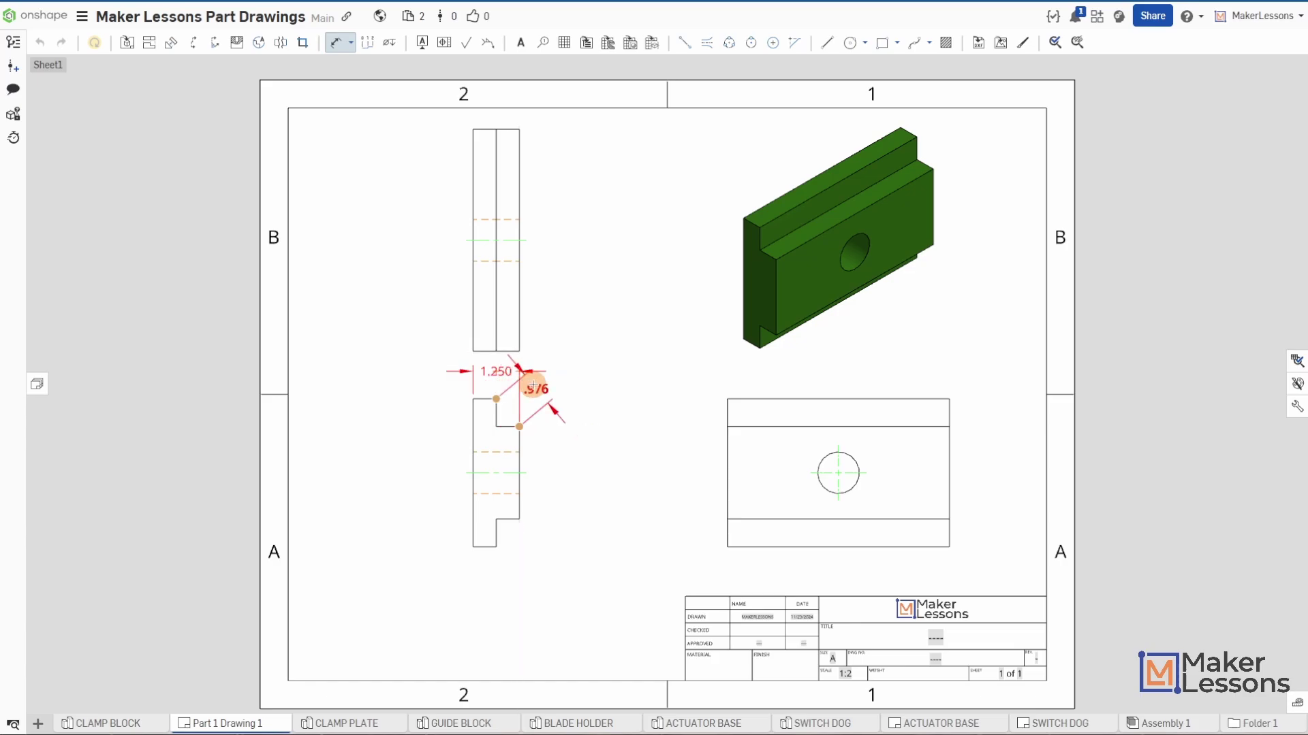
pyautogui.scroll(3, 505, 388)
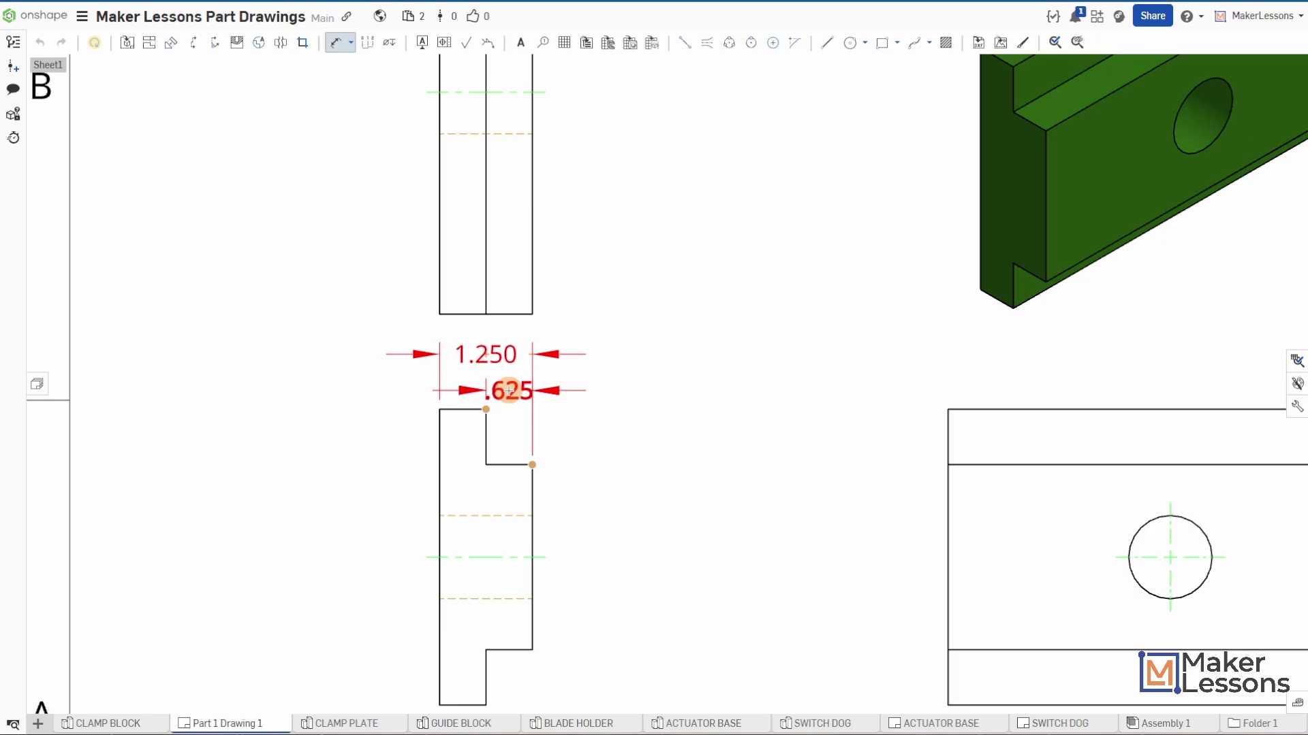
pyautogui.click(509, 385)
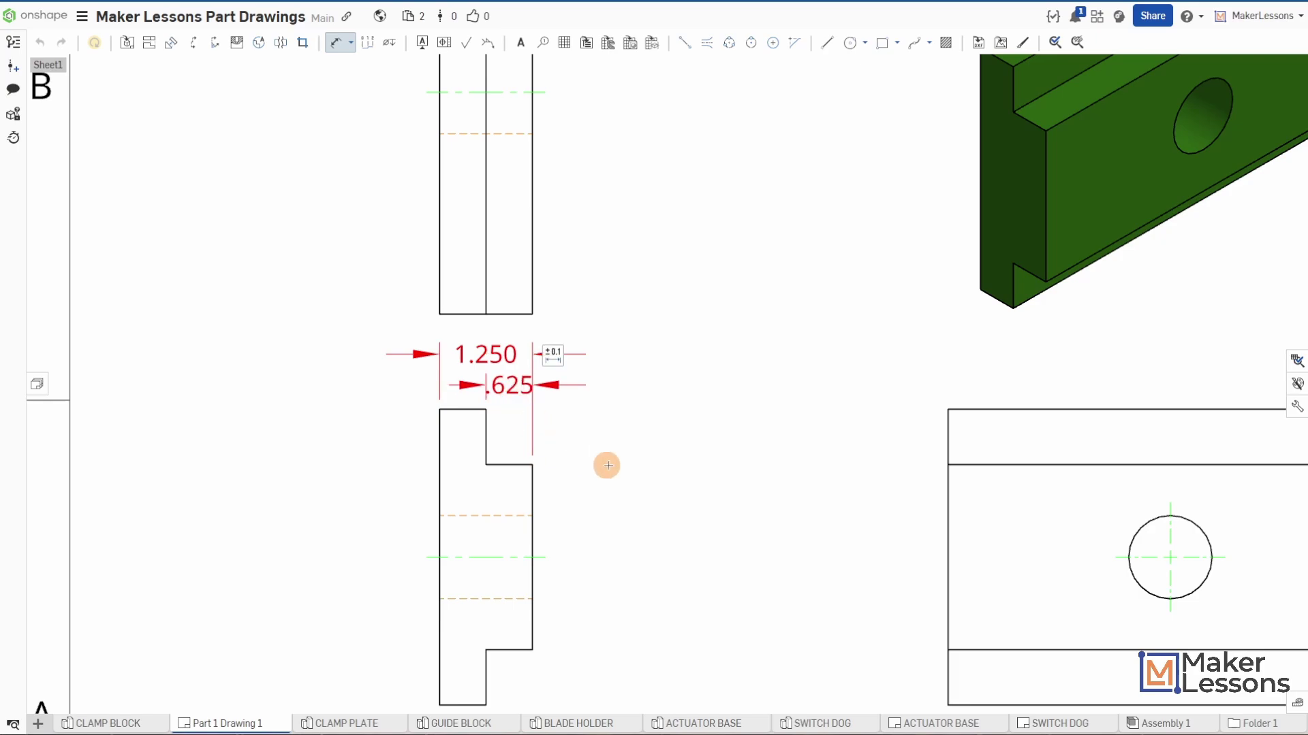
pyautogui.click(340, 60)
pyautogui.click(515, 377)
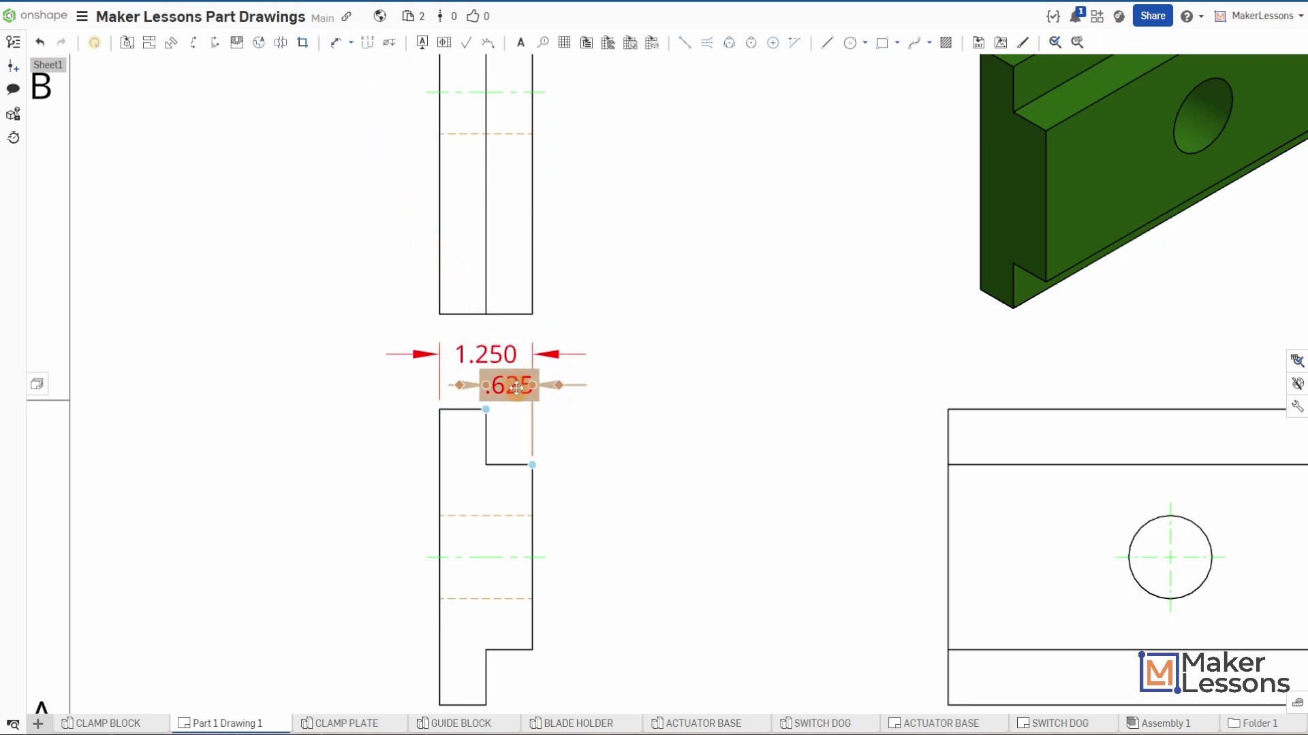
pyautogui.moveTo(528, 385); pyautogui.dragTo(565, 385)
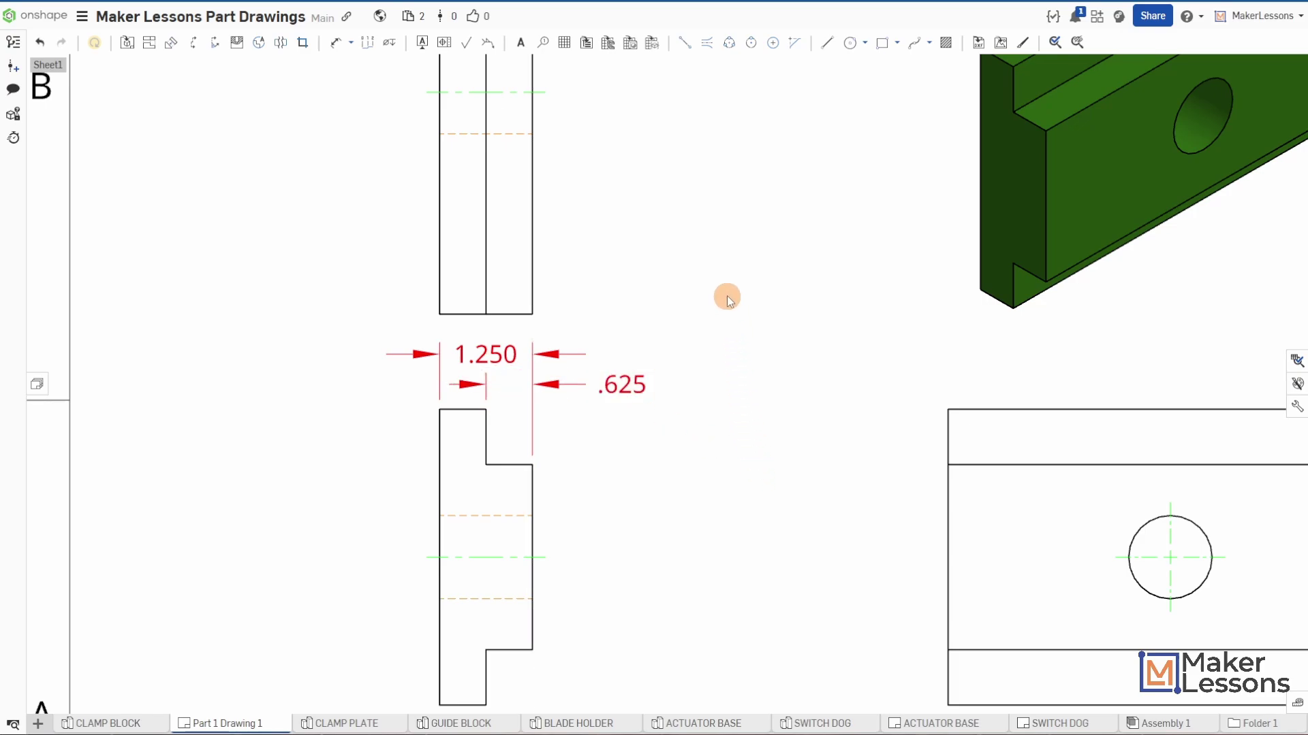
pyautogui.scroll(-4, 726, 295)
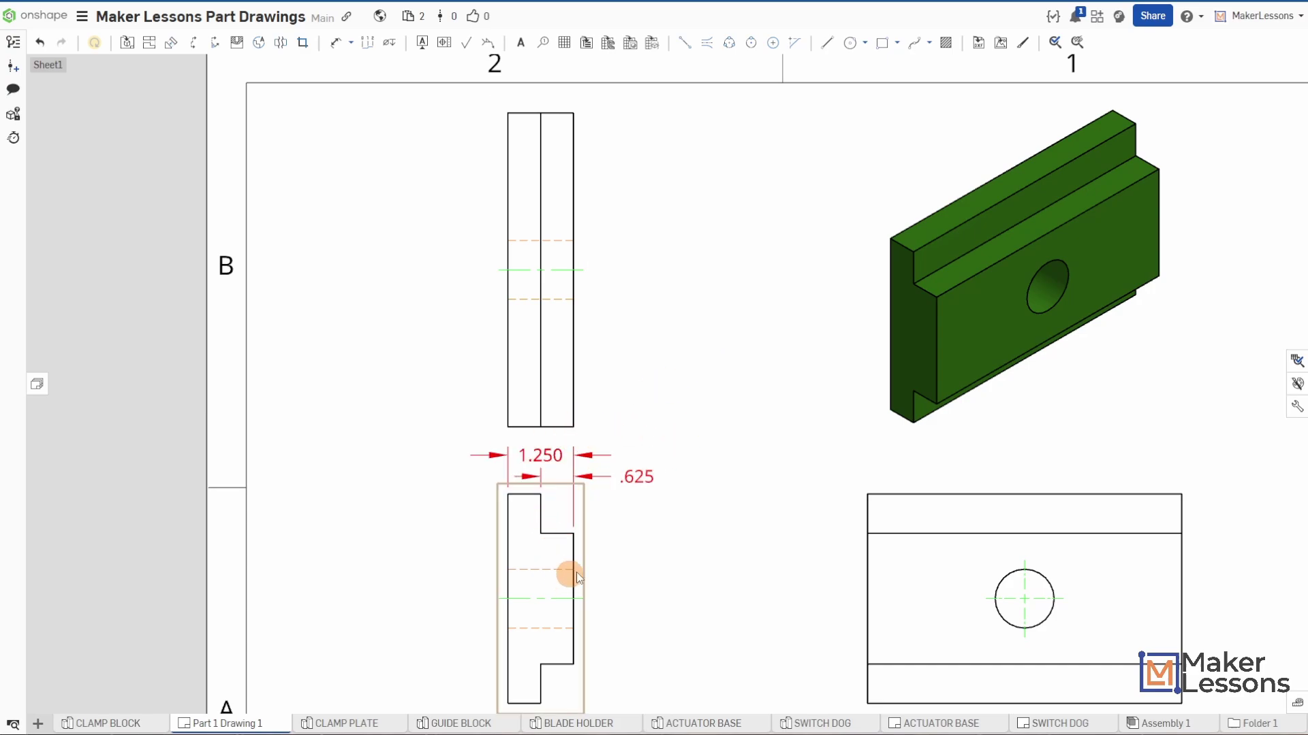
pyautogui.moveTo(779, 452); pyautogui.dragTo(608, 446, button='middle')
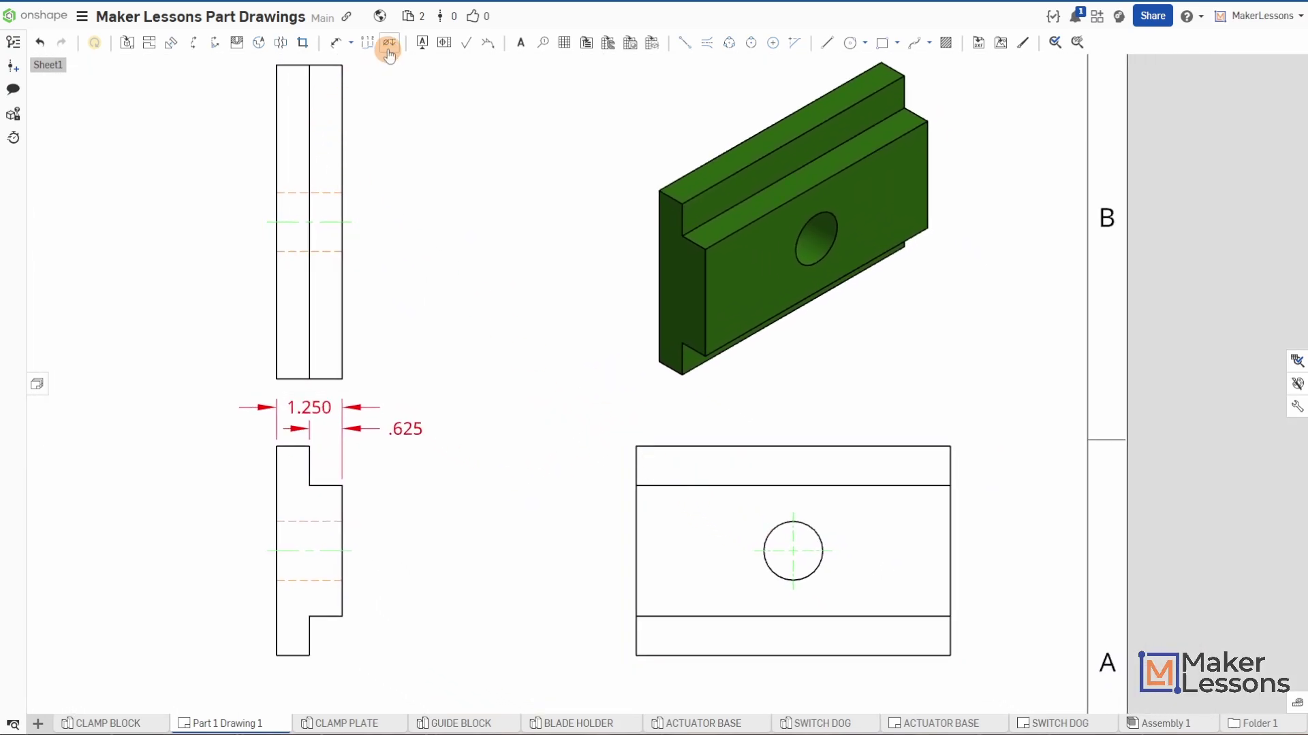
# Step: Attach a Ø1.125 THRU hole callout to the front view's hole, placed below-left
pyautogui.click(389, 45)
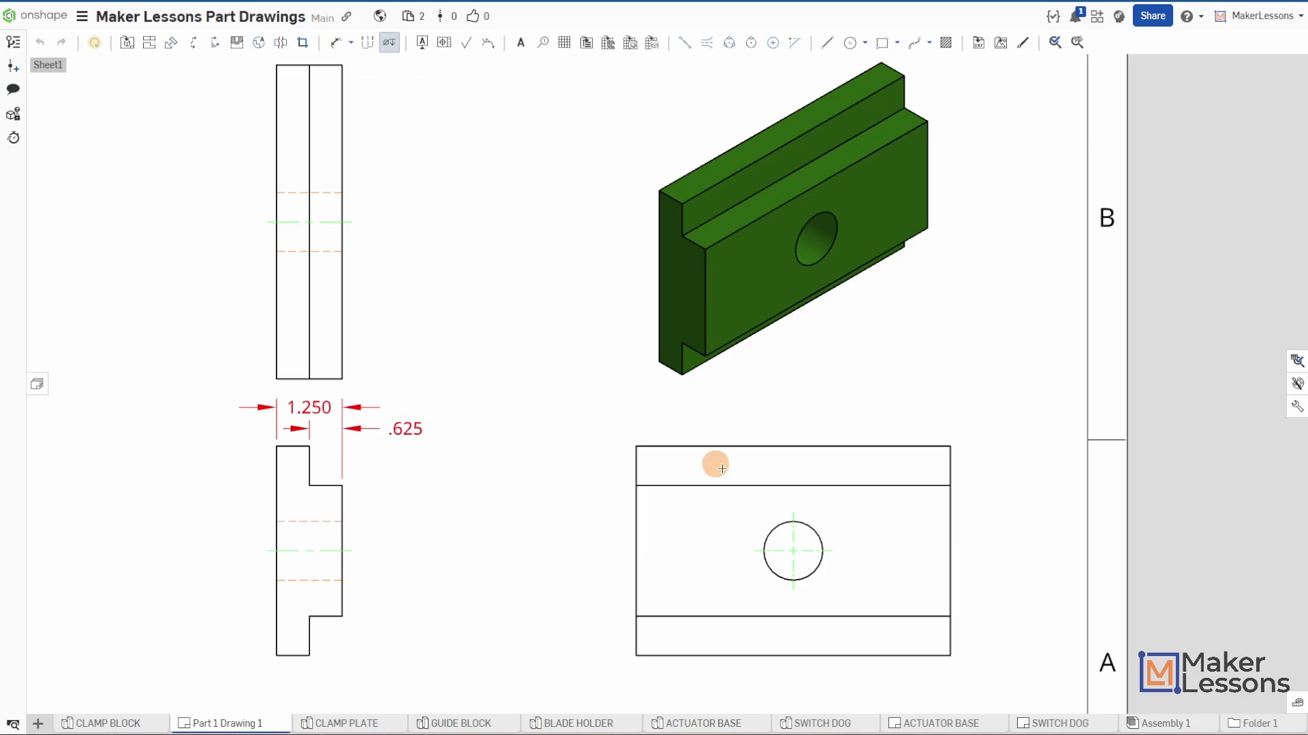
pyautogui.click(768, 527)
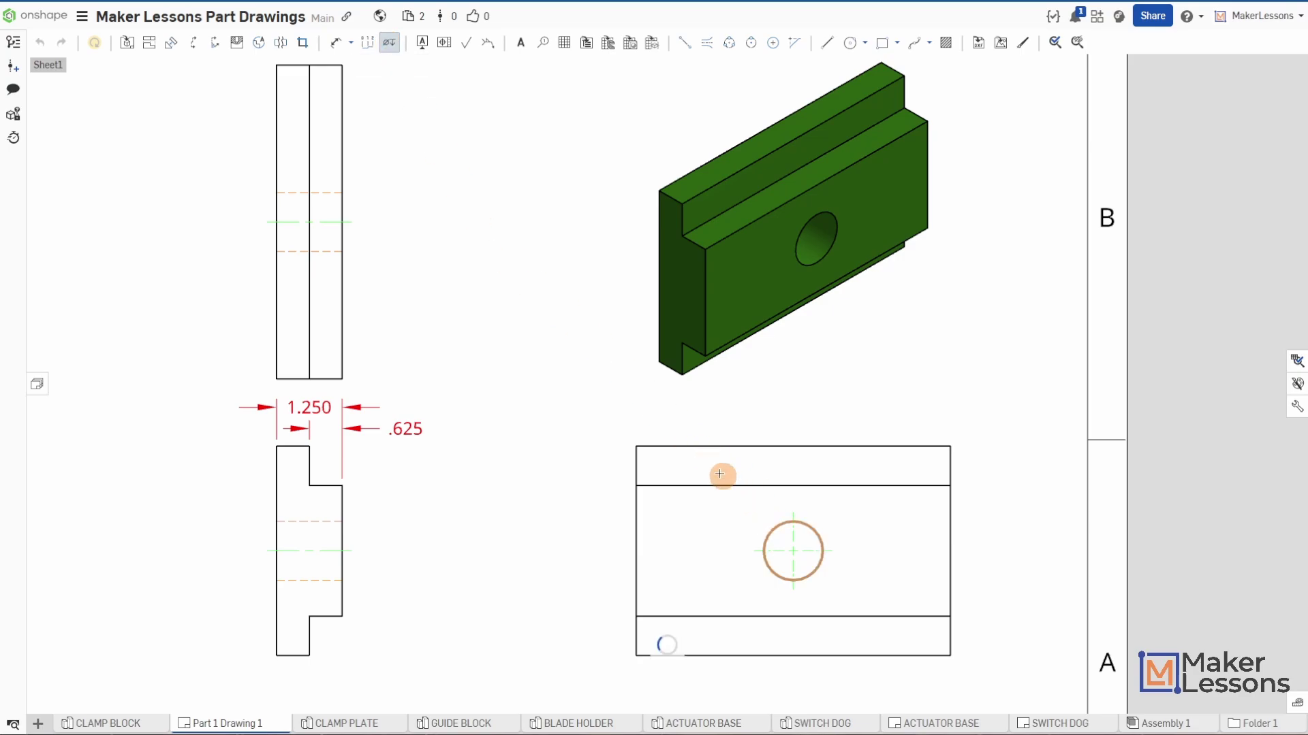
pyautogui.click(637, 417)
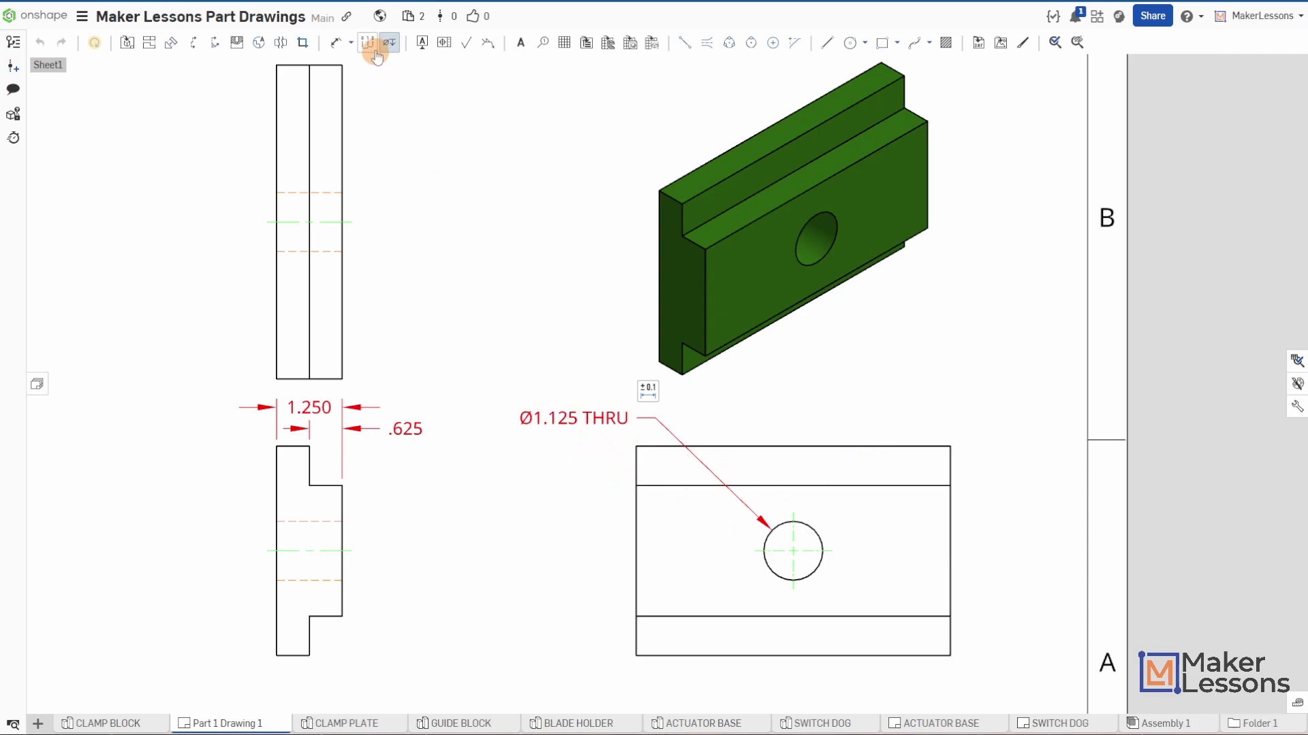
pyautogui.moveTo(545, 418); pyautogui.dragTo(530, 601)
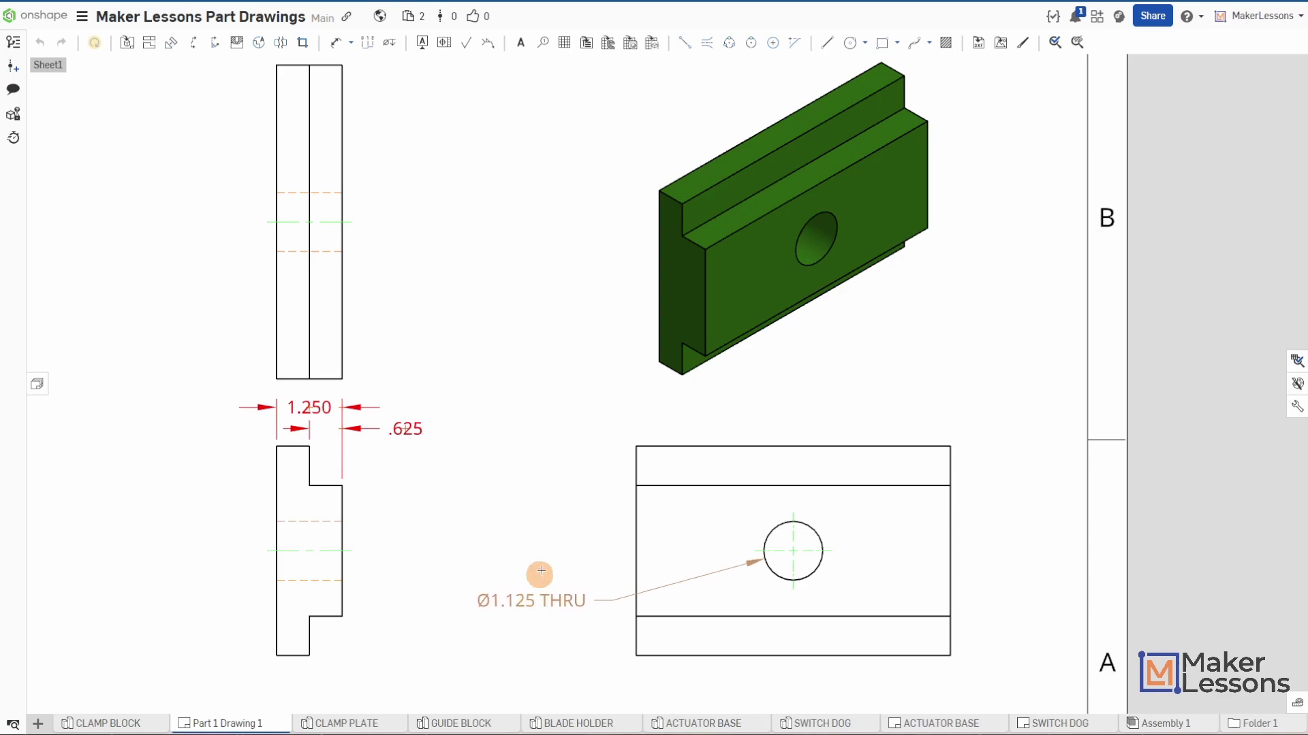
# Step: Dimension the front view's 6.000 overall width above the view
pyautogui.click(336, 42)
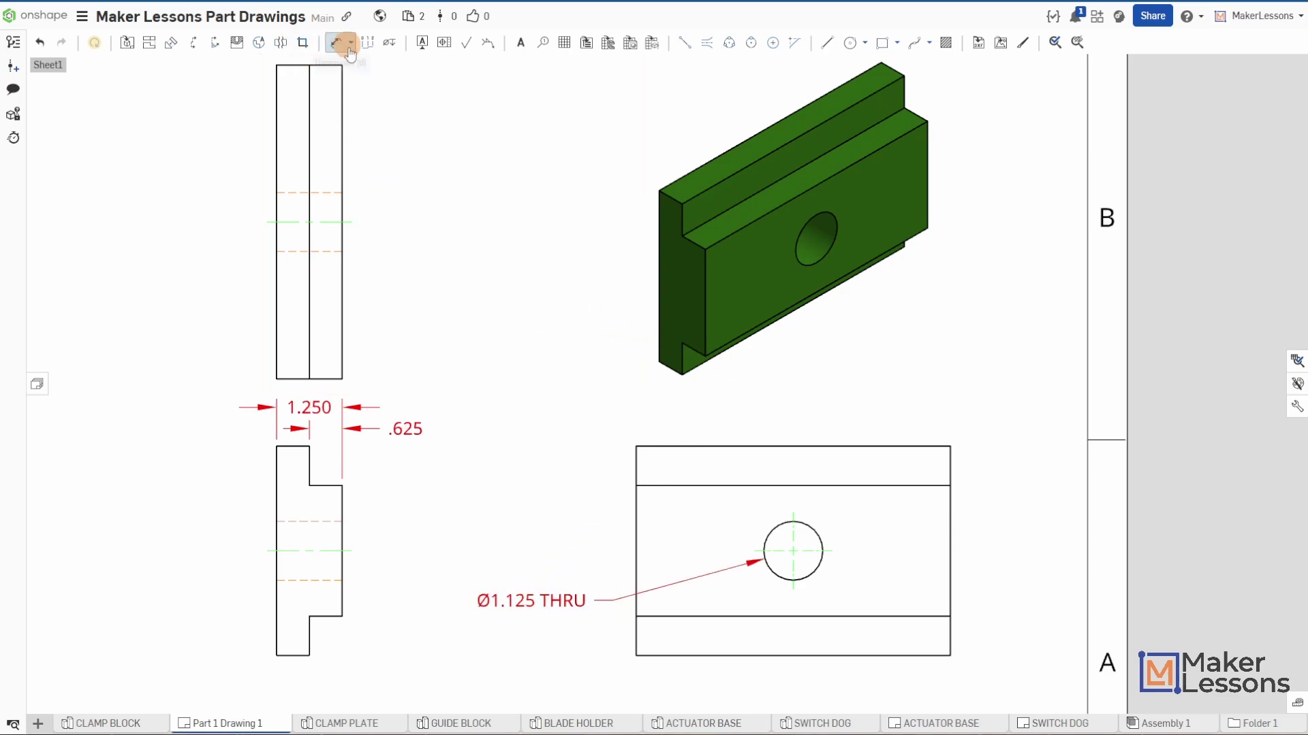
pyautogui.click(637, 447)
pyautogui.click(950, 447)
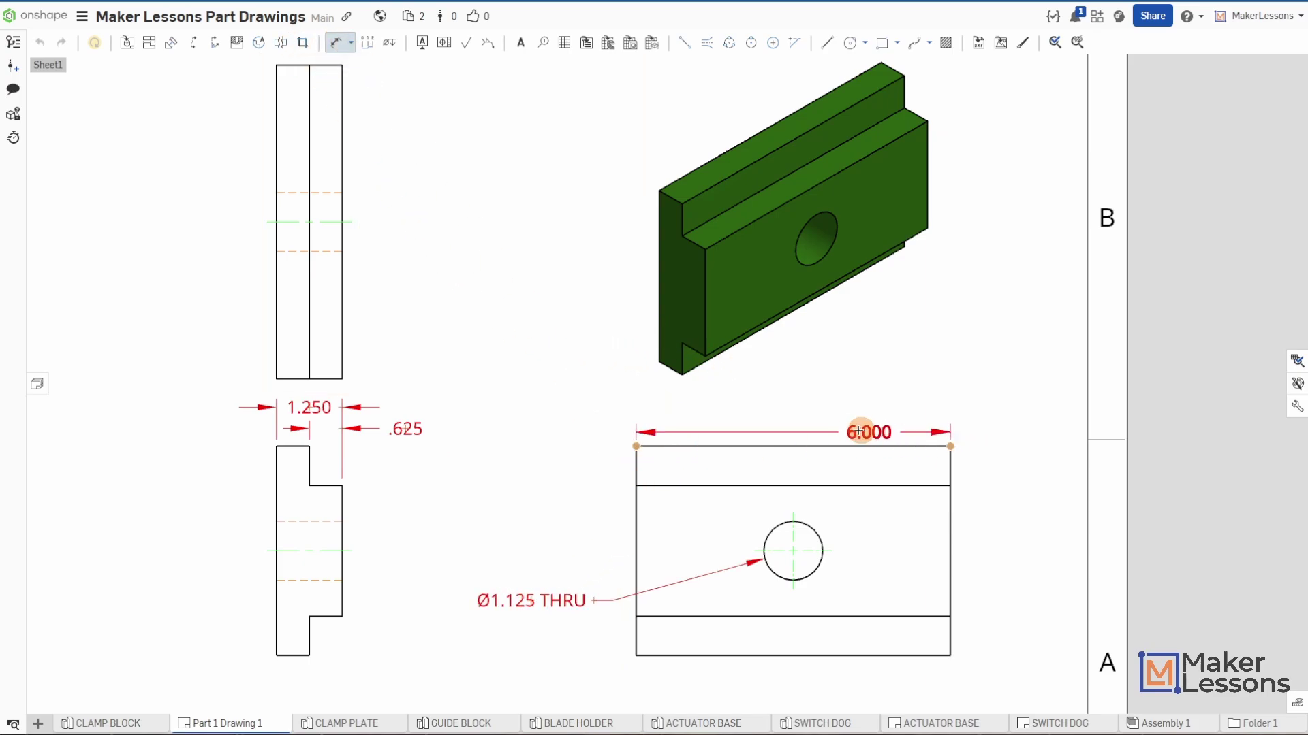
pyautogui.click(790, 419)
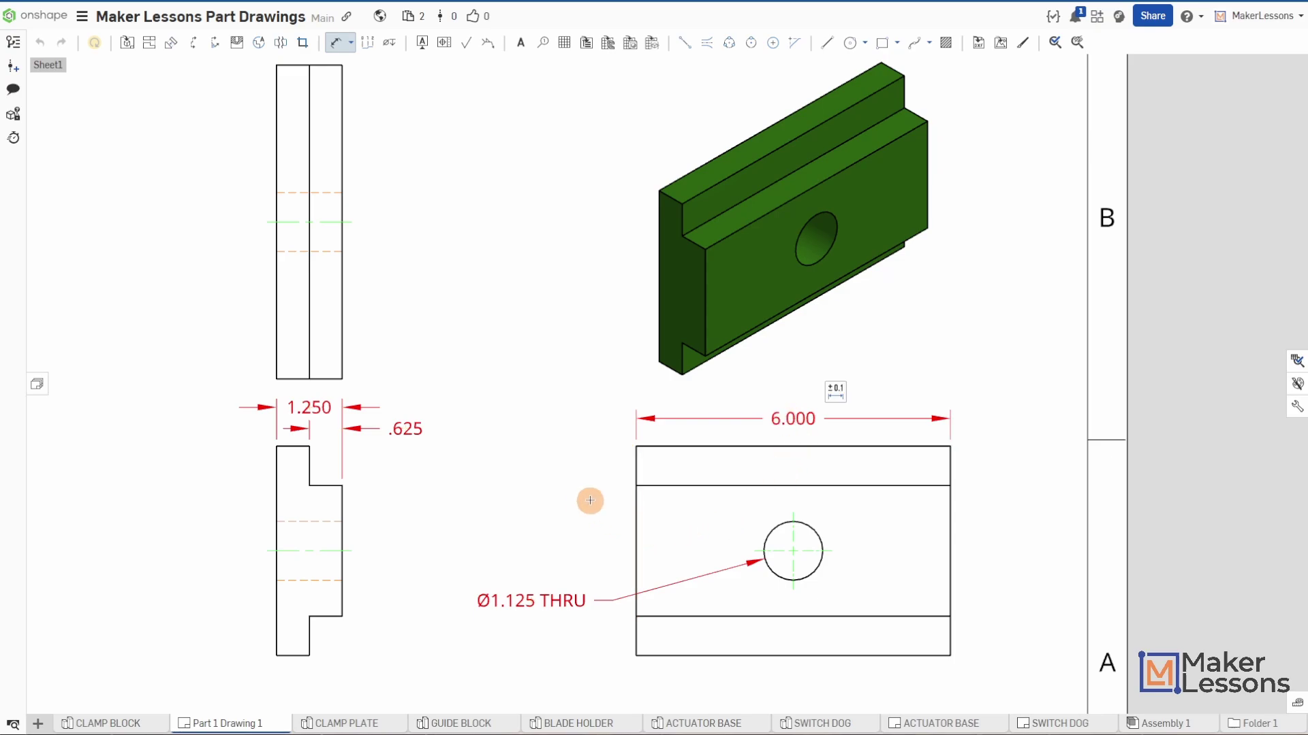
# Step: Add the 4.000 overall height at left, shift it farther left, and move the callout up
pyautogui.click(634, 446)
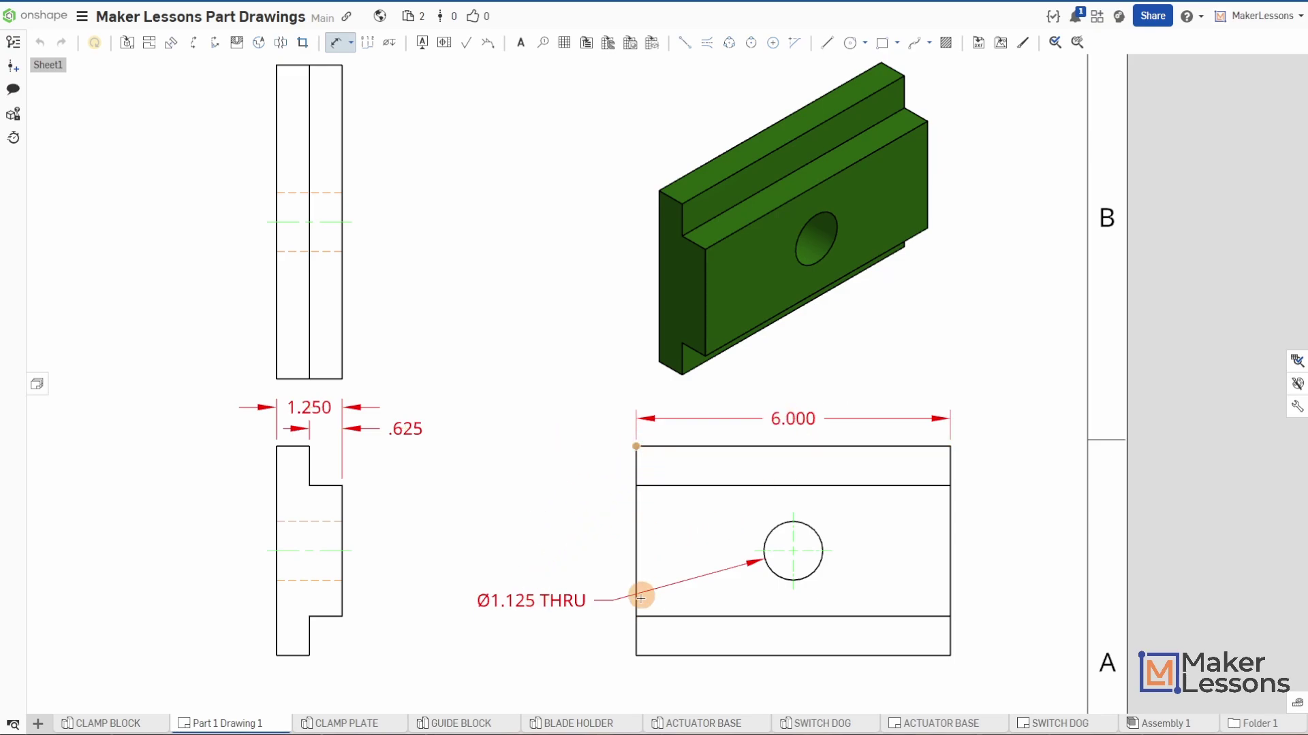
pyautogui.click(635, 656)
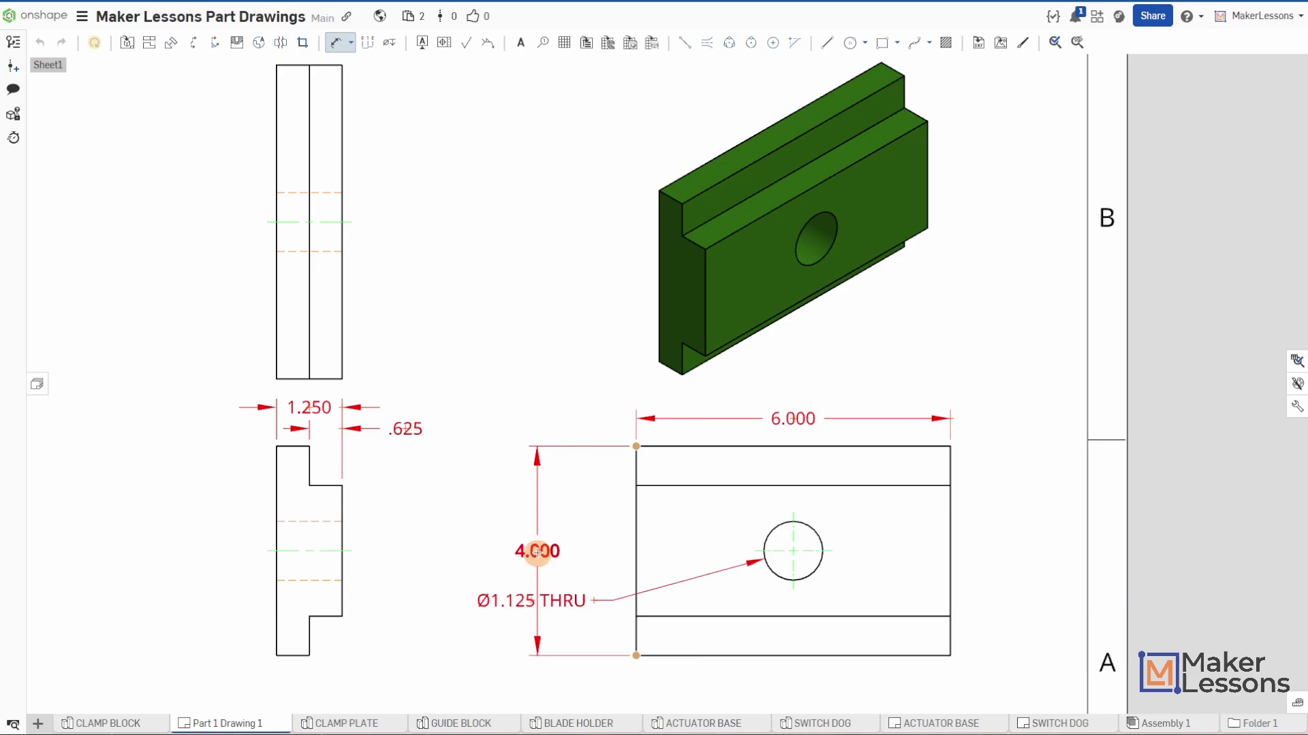
pyautogui.click(537, 553)
pyautogui.click(337, 42)
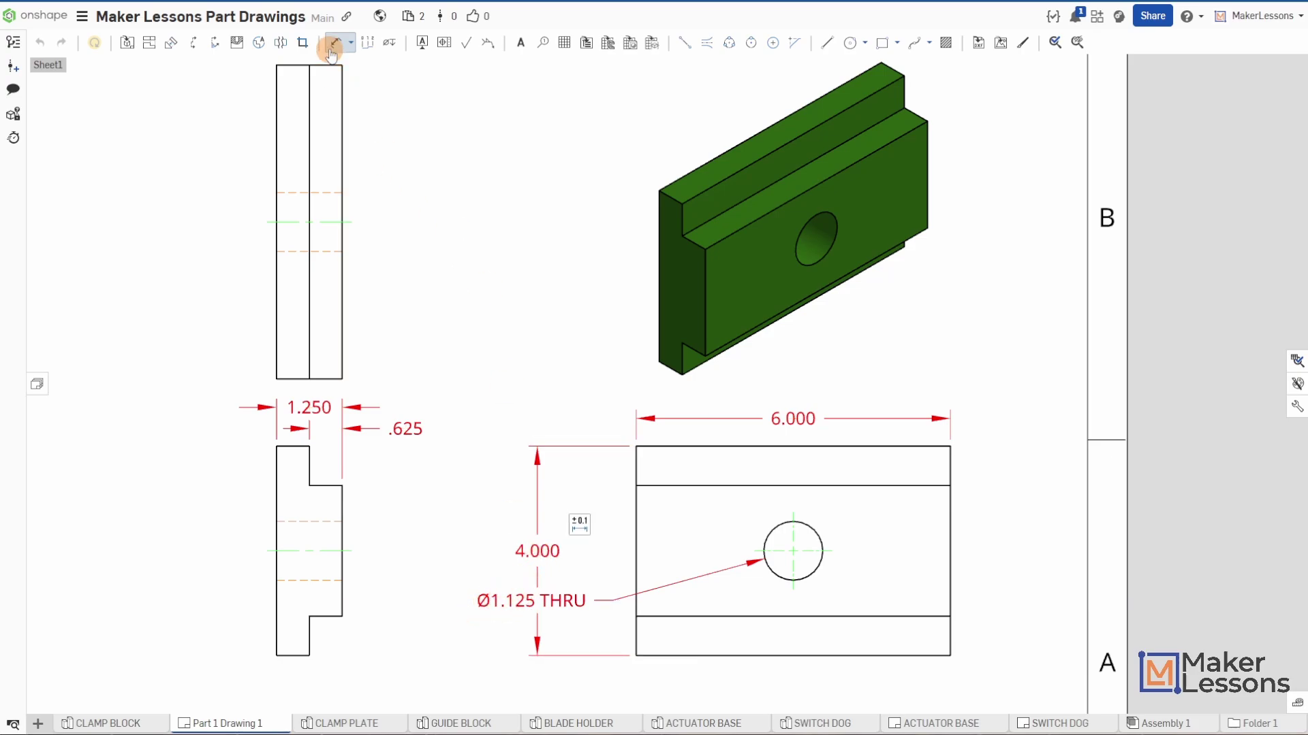
pyautogui.moveTo(525, 601); pyautogui.dragTo(564, 504)
pyautogui.moveTo(548, 551); pyautogui.dragTo(493, 547)
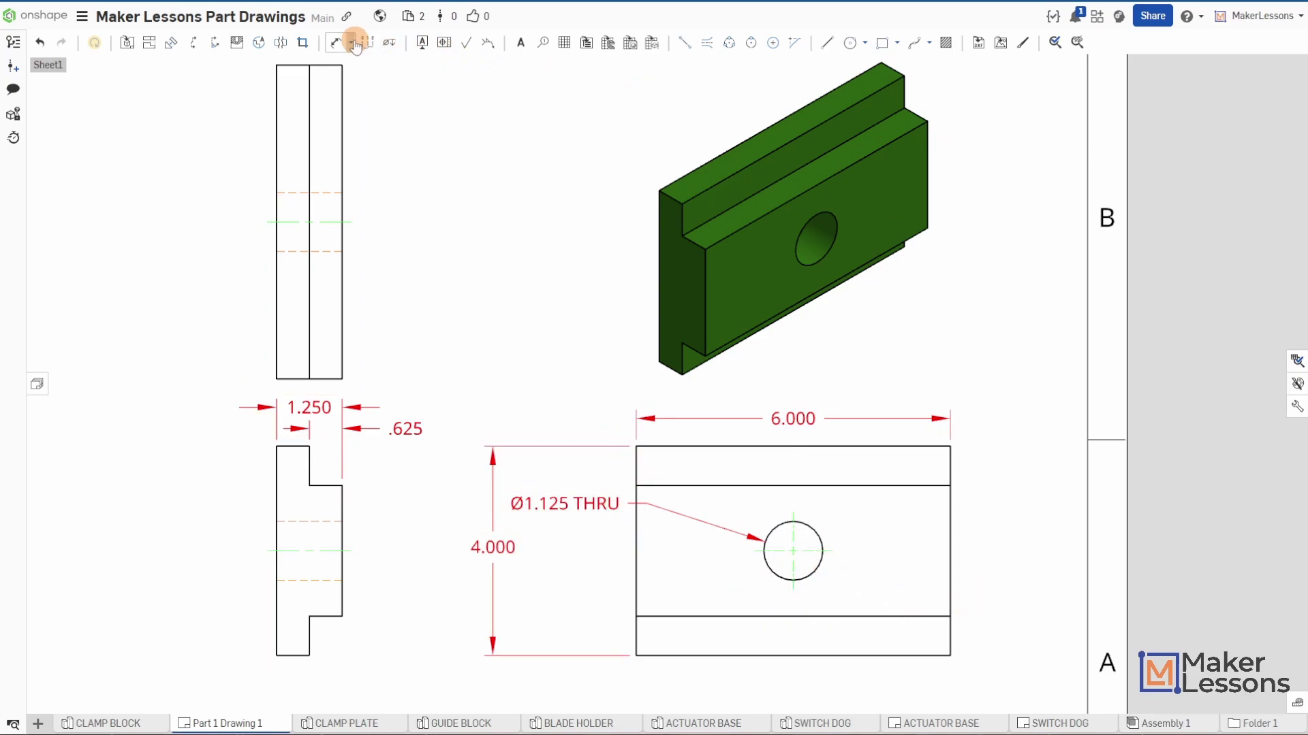
# Step: Locate the hole with 3.000 from the left edge and 2.000 from the bottom
pyautogui.click(336, 44)
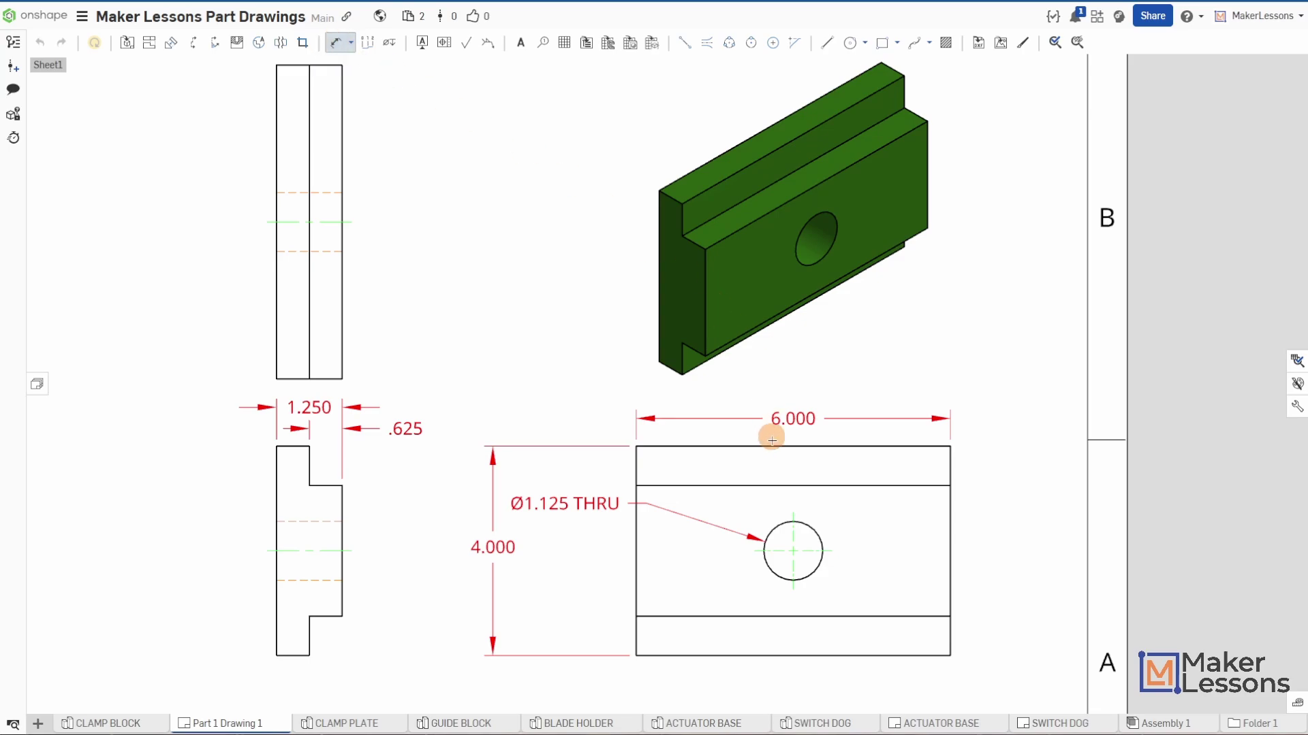
pyautogui.click(793, 512)
pyautogui.click(636, 447)
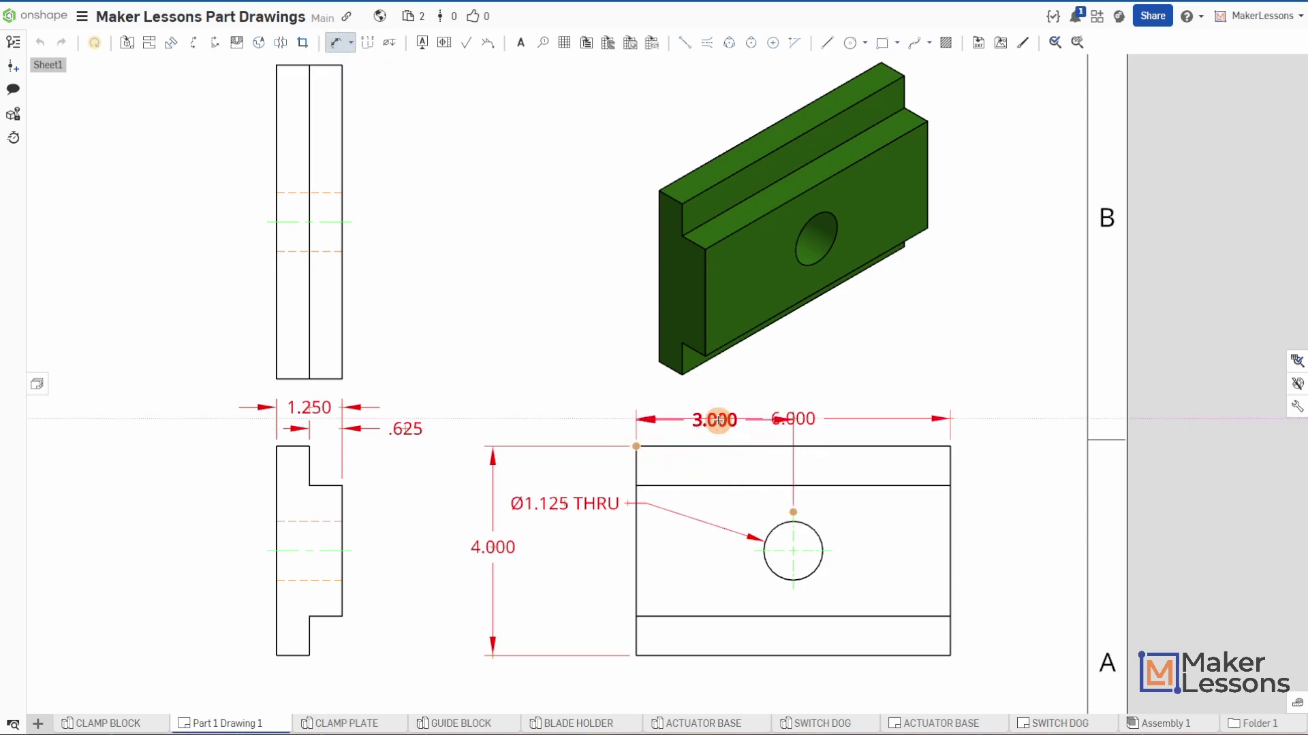
pyautogui.click(714, 429)
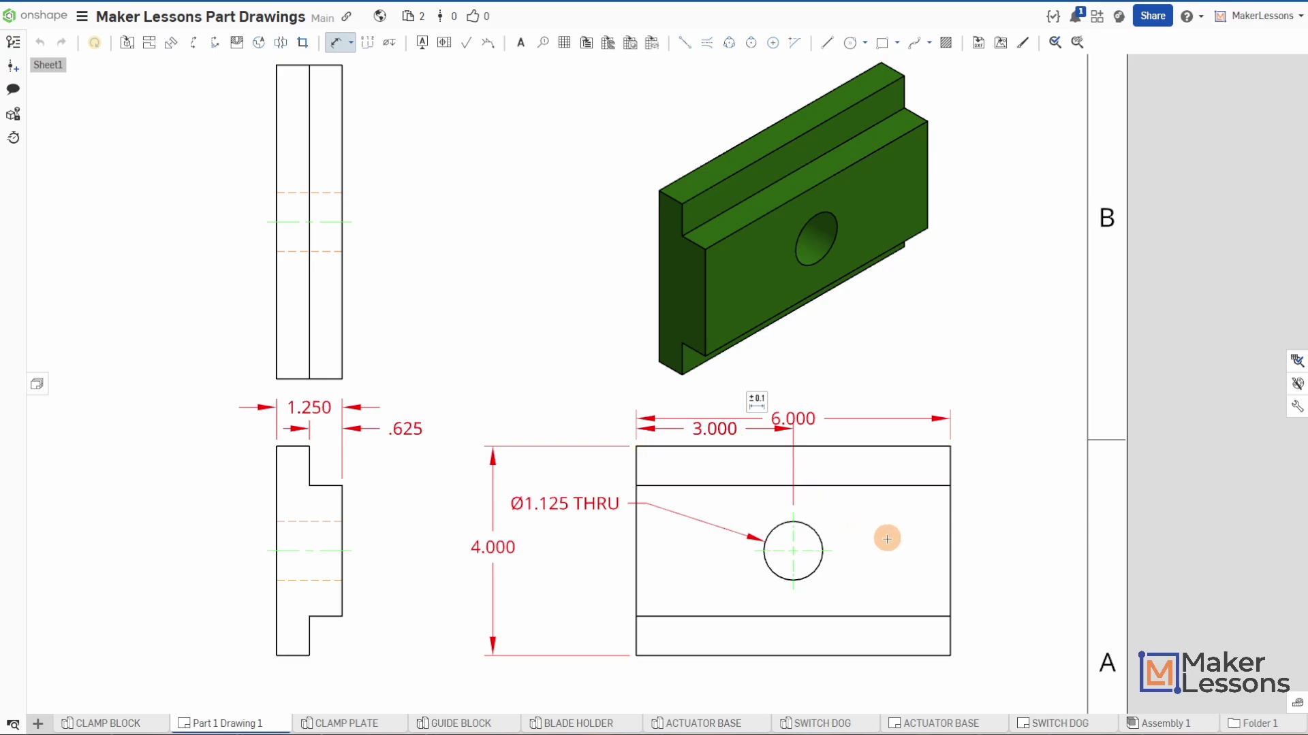
pyautogui.click(754, 550)
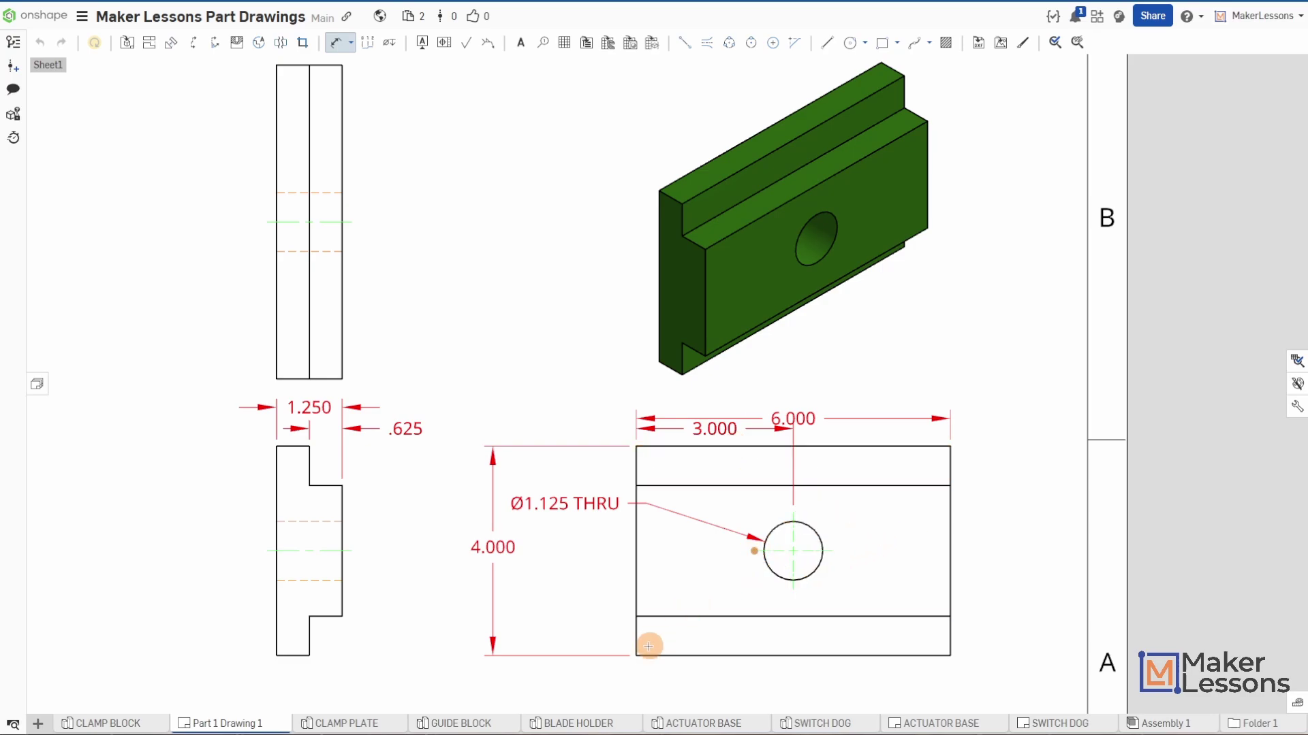
pyautogui.click(634, 654)
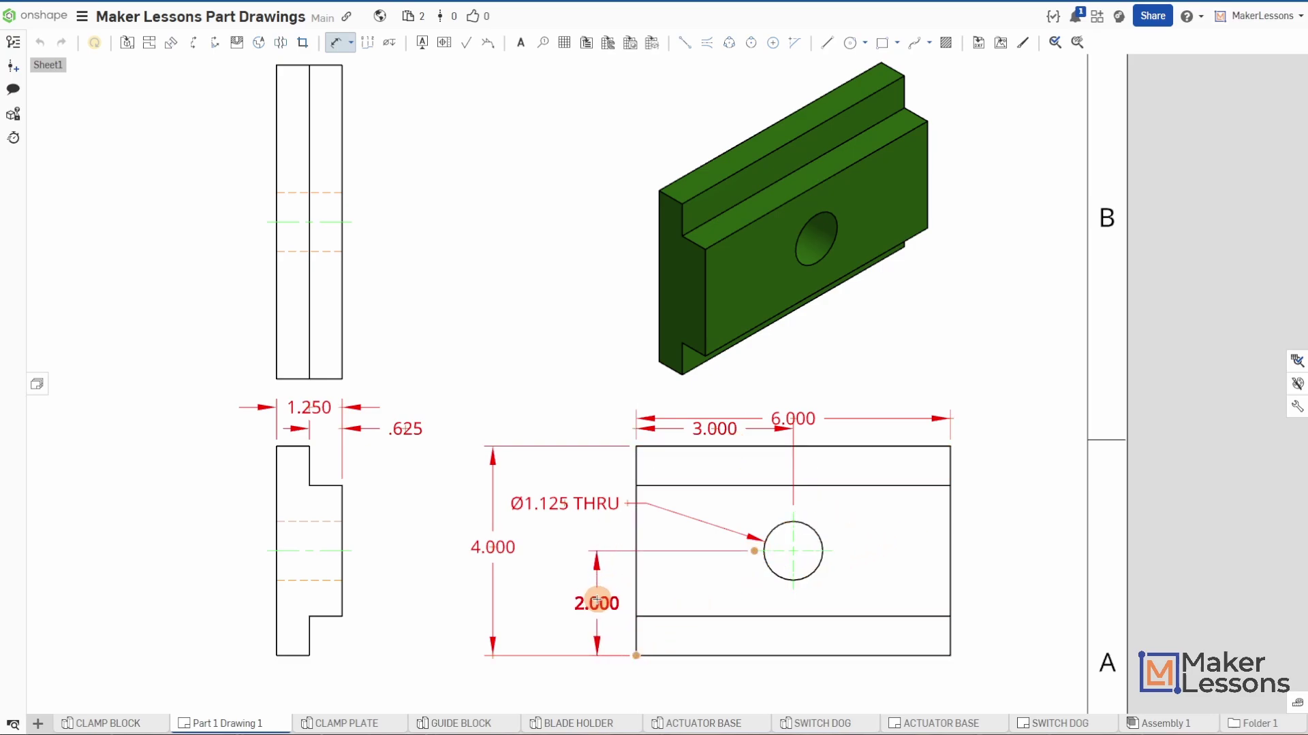
pyautogui.click(597, 600)
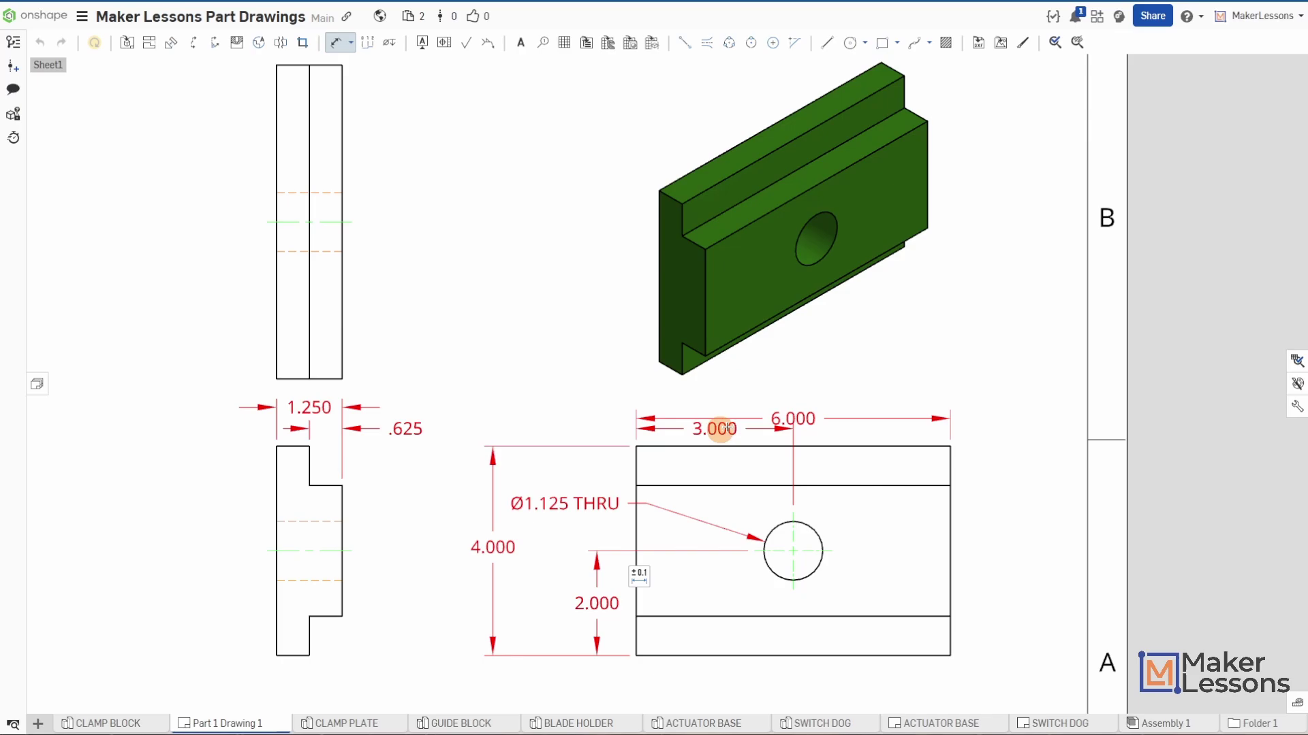
# Step: Move the 6.000 width dimension above the 3.000 one and recentre the sheet
pyautogui.press('Escape')
pyautogui.click(793, 409)
pyautogui.moveTo(795, 411); pyautogui.dragTo(793, 391)
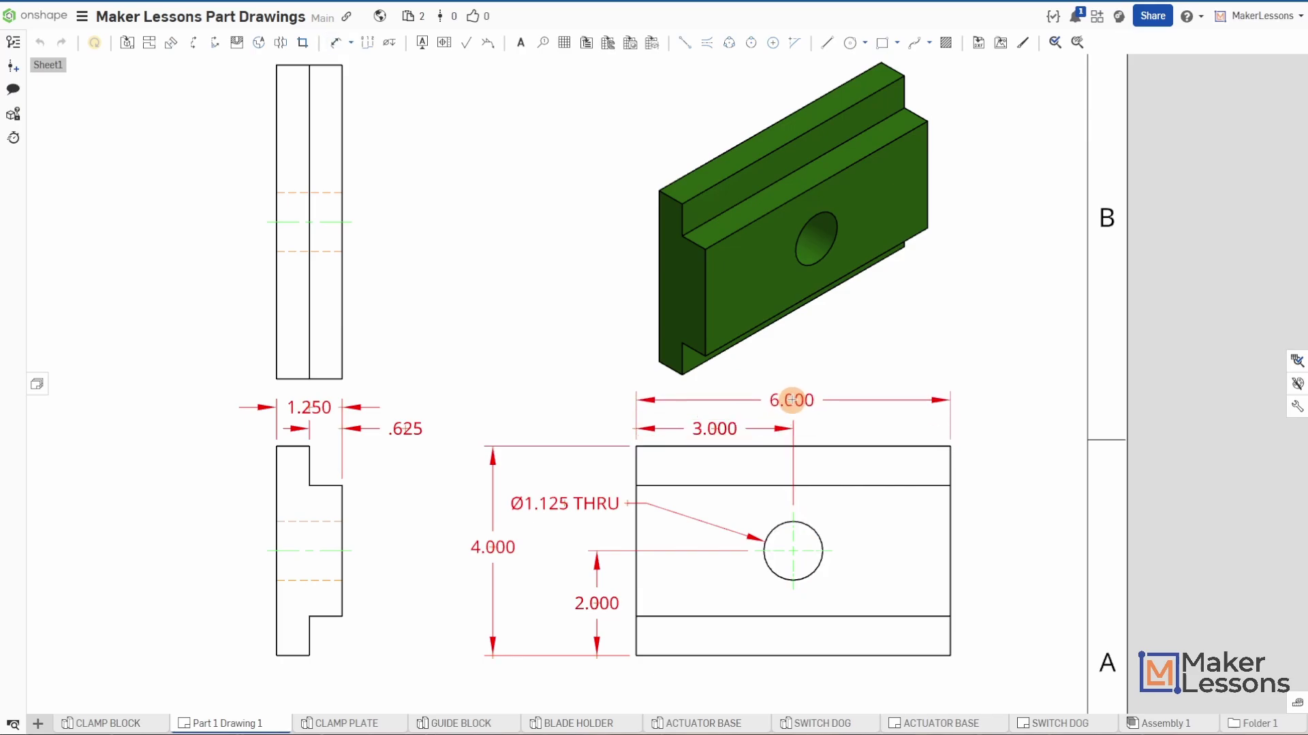
pyautogui.click(994, 325)
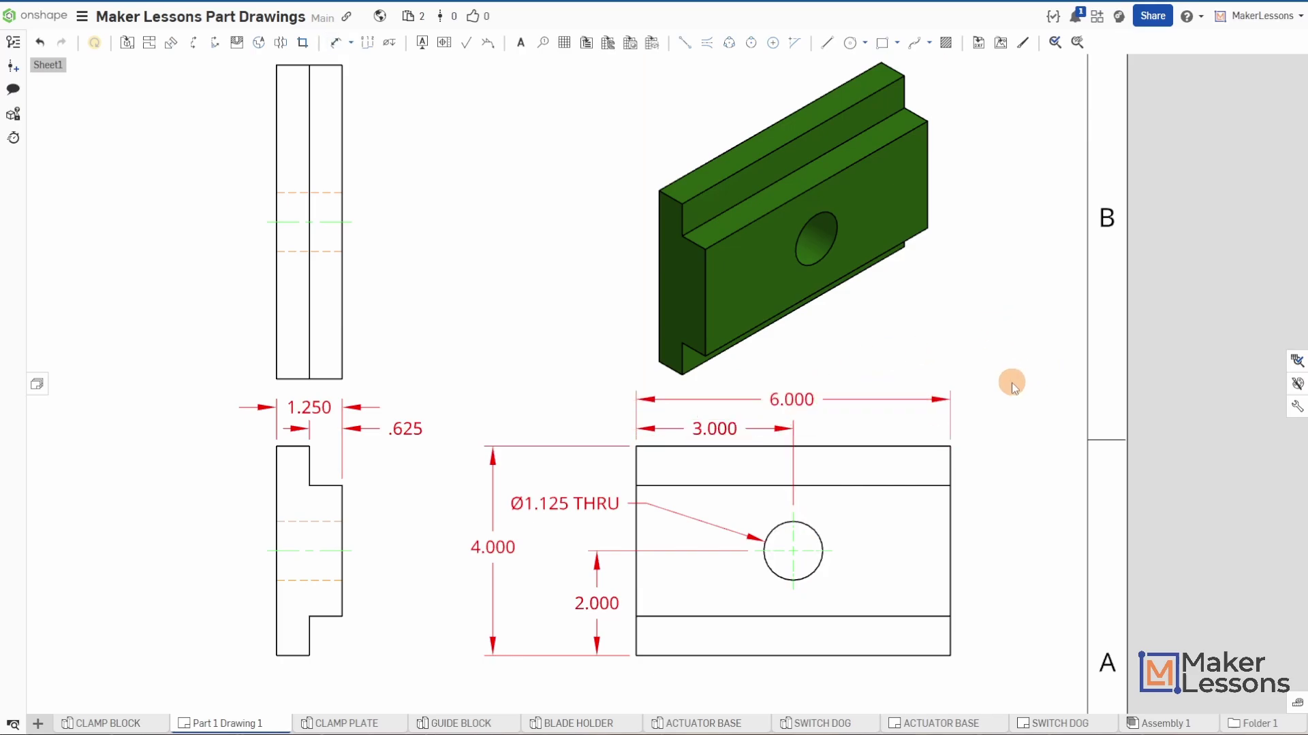
pyautogui.scroll(-1, 1012, 382)
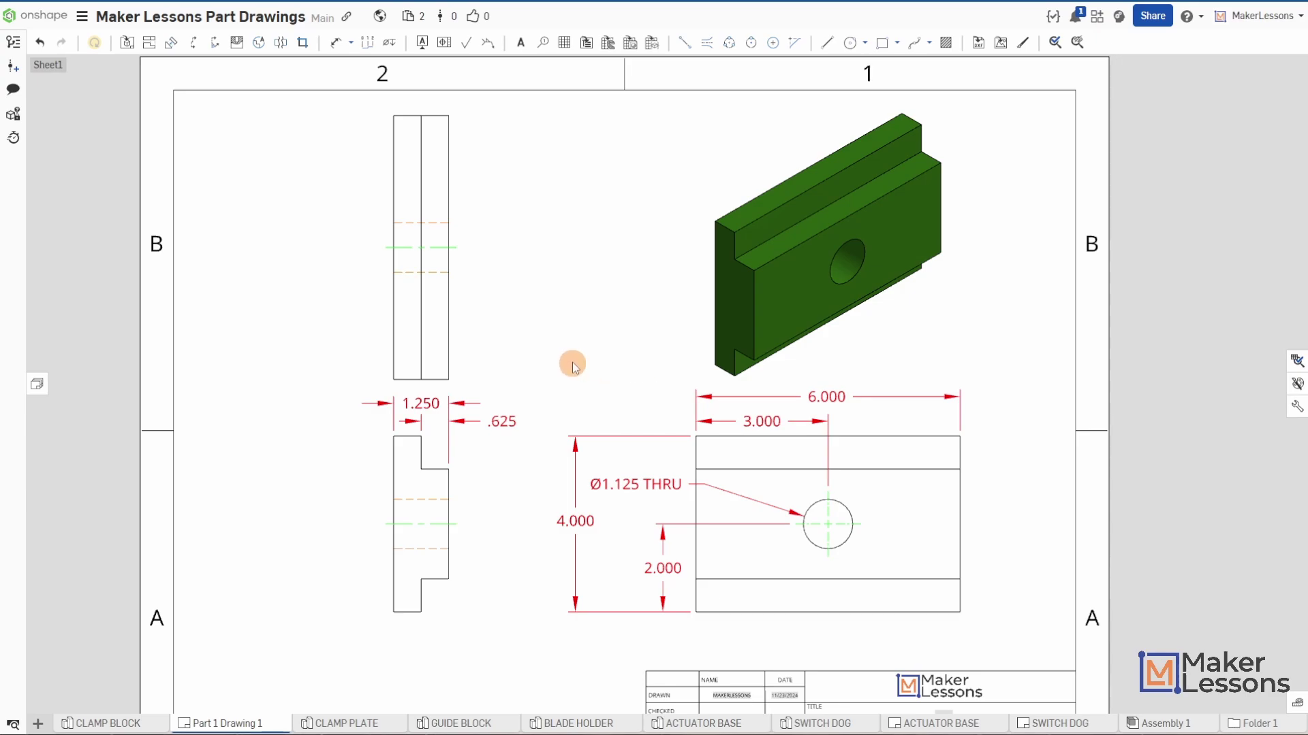
pyautogui.moveTo(592, 360)
pyautogui.mouseDown(button='right')
pyautogui.moveTo(555, 391)
pyautogui.moveTo(467, 379)
pyautogui.mouseUp(button='right')
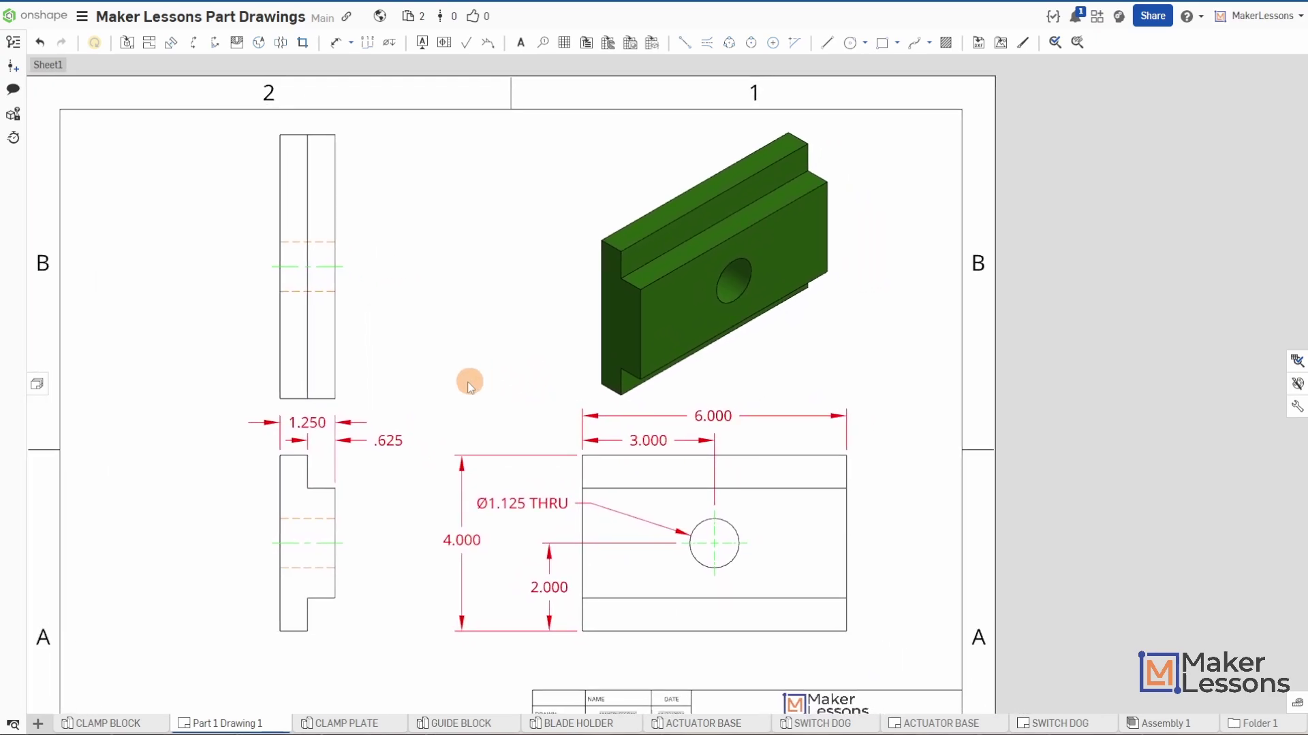
pyautogui.click(463, 540)
pyautogui.click(491, 548)
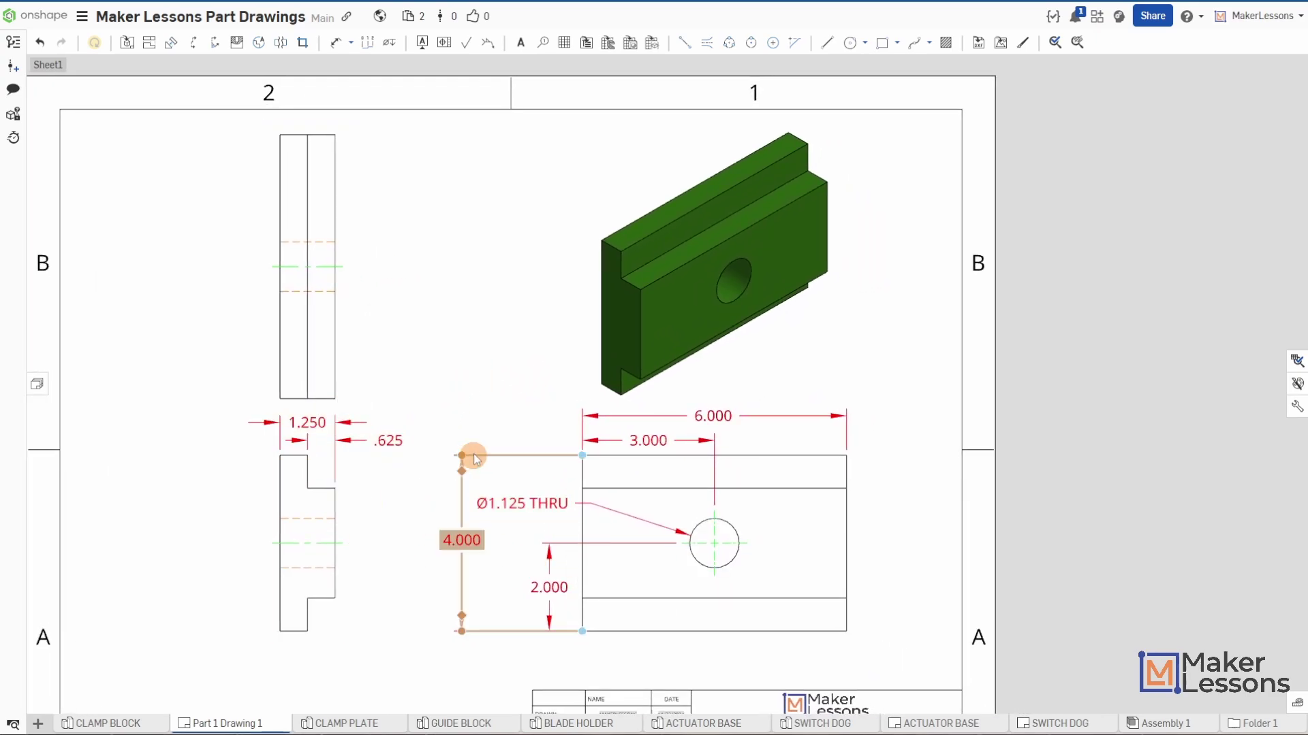
pyautogui.moveTo(469, 412); pyautogui.dragTo(526, 382, button='right')
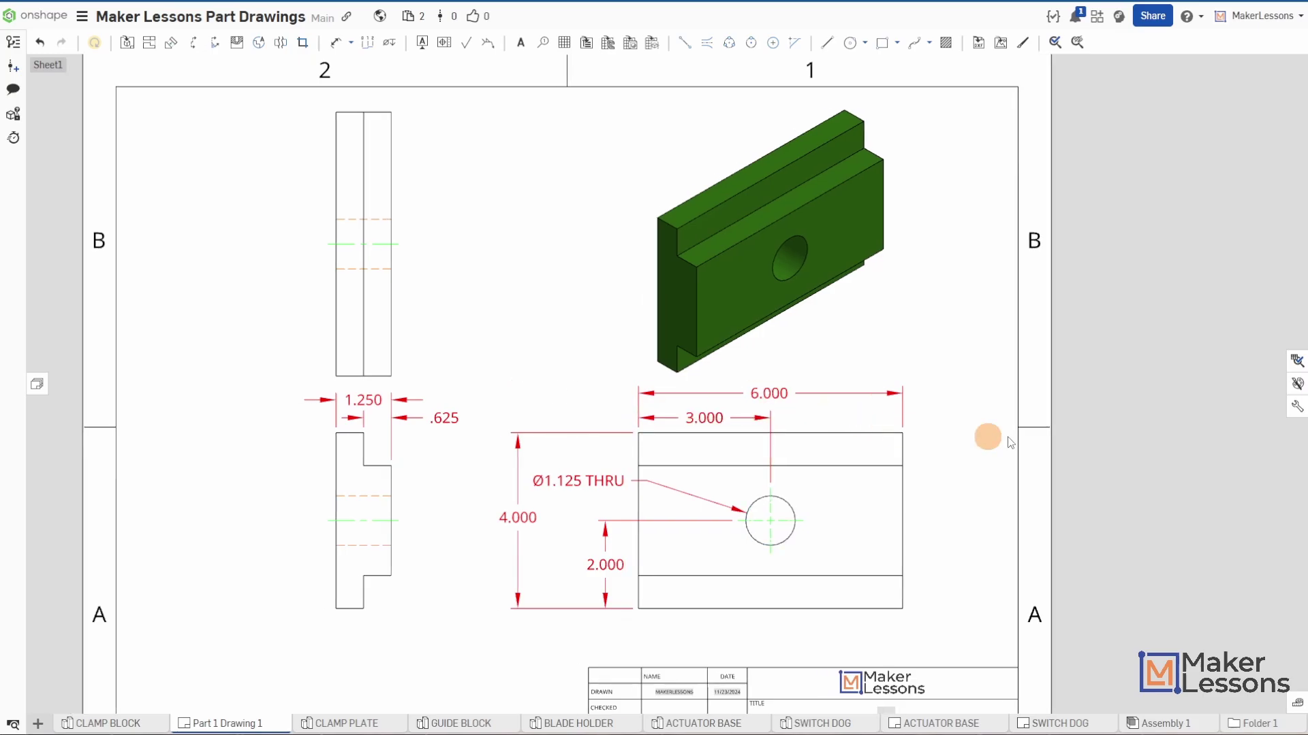
# Step: Set the drawing's primary units to Inches fractional so the hole reads Ø1 1/8 THRU and the width reads 6
pyautogui.click(1297, 407)
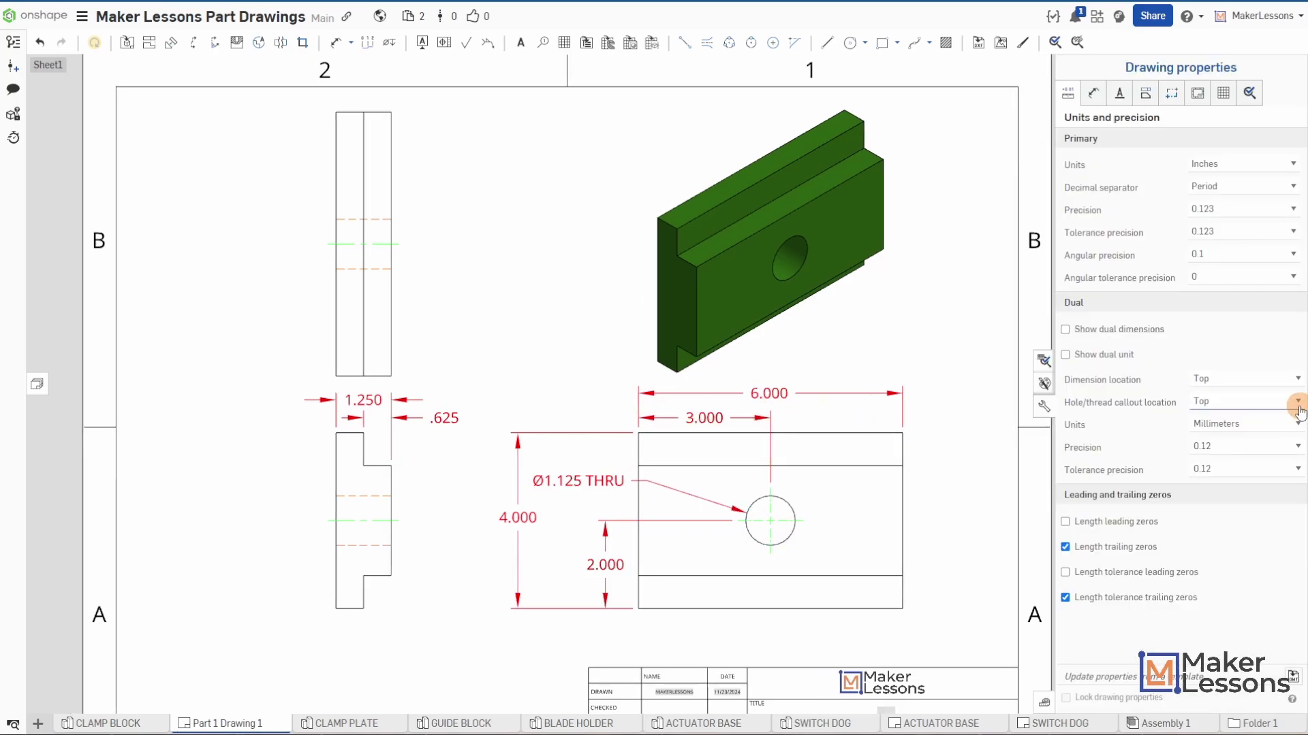
pyautogui.click(1239, 165)
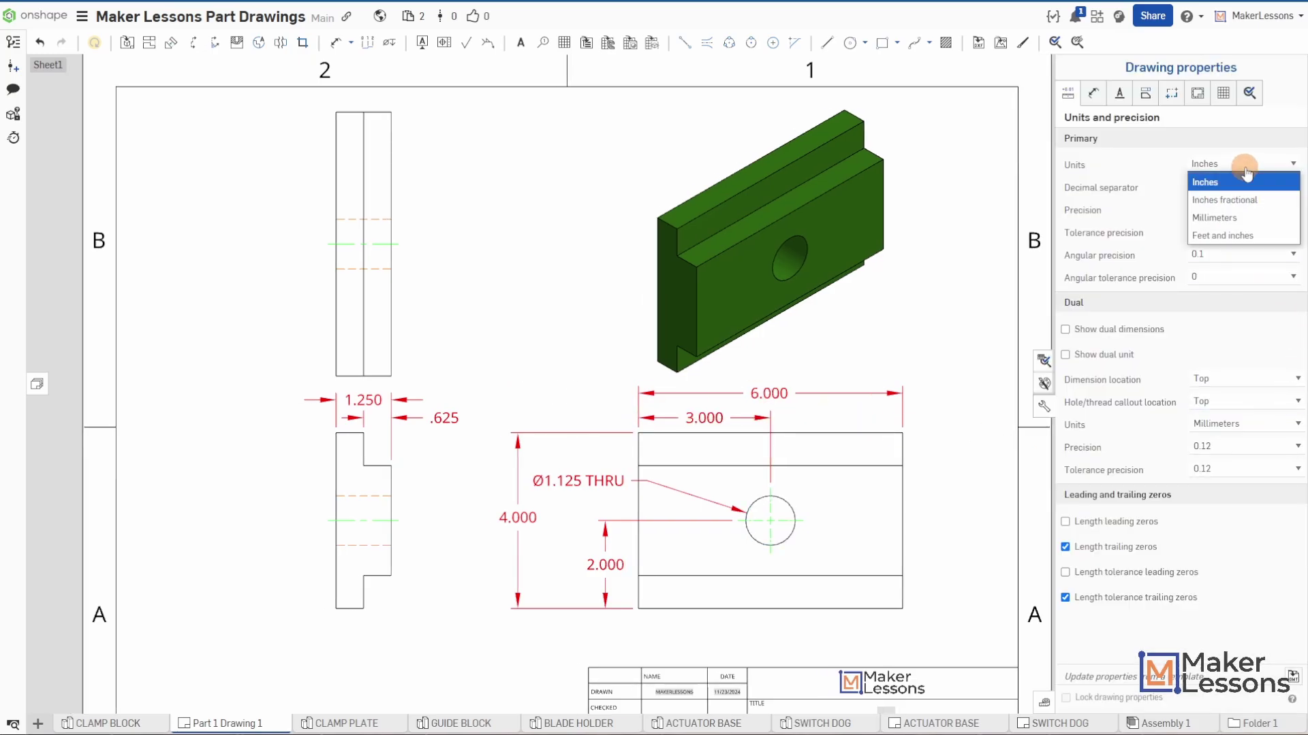
pyautogui.click(1233, 203)
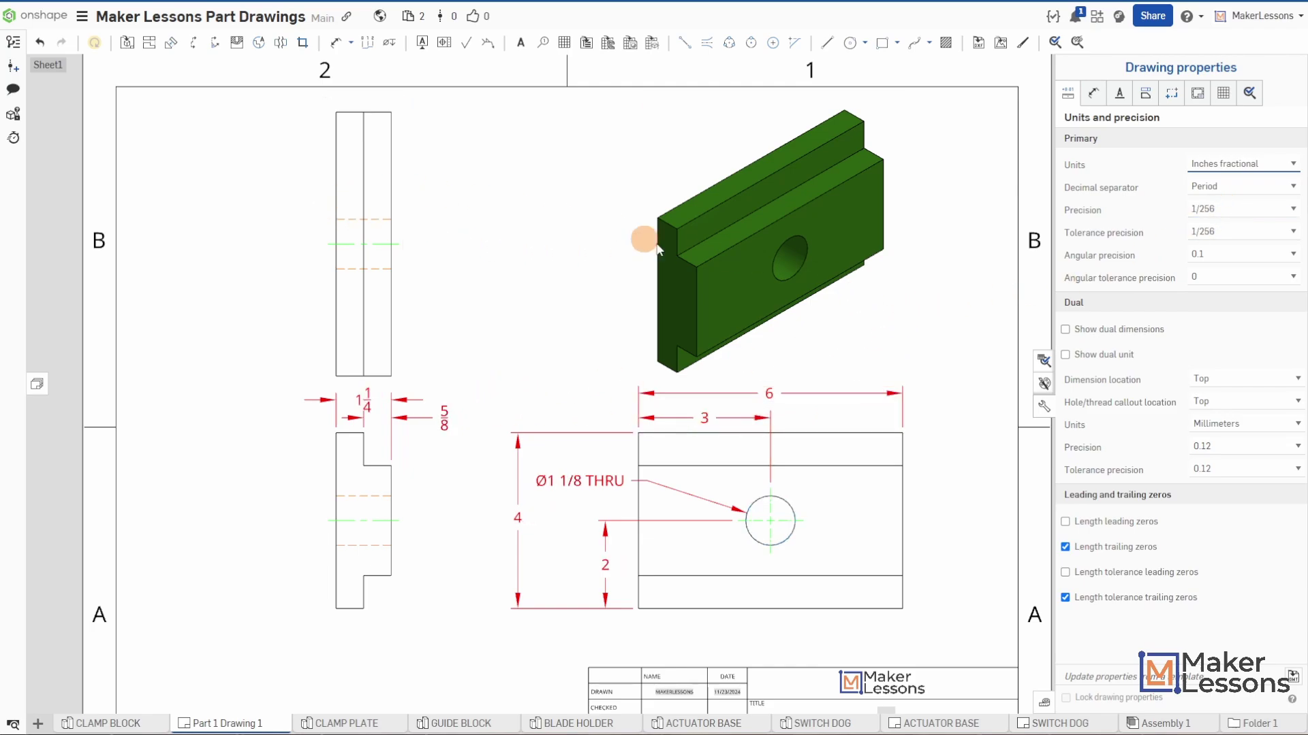
pyautogui.click(1044, 407)
pyautogui.scroll(-3, 932, 562)
pyautogui.scroll(5, 916, 654)
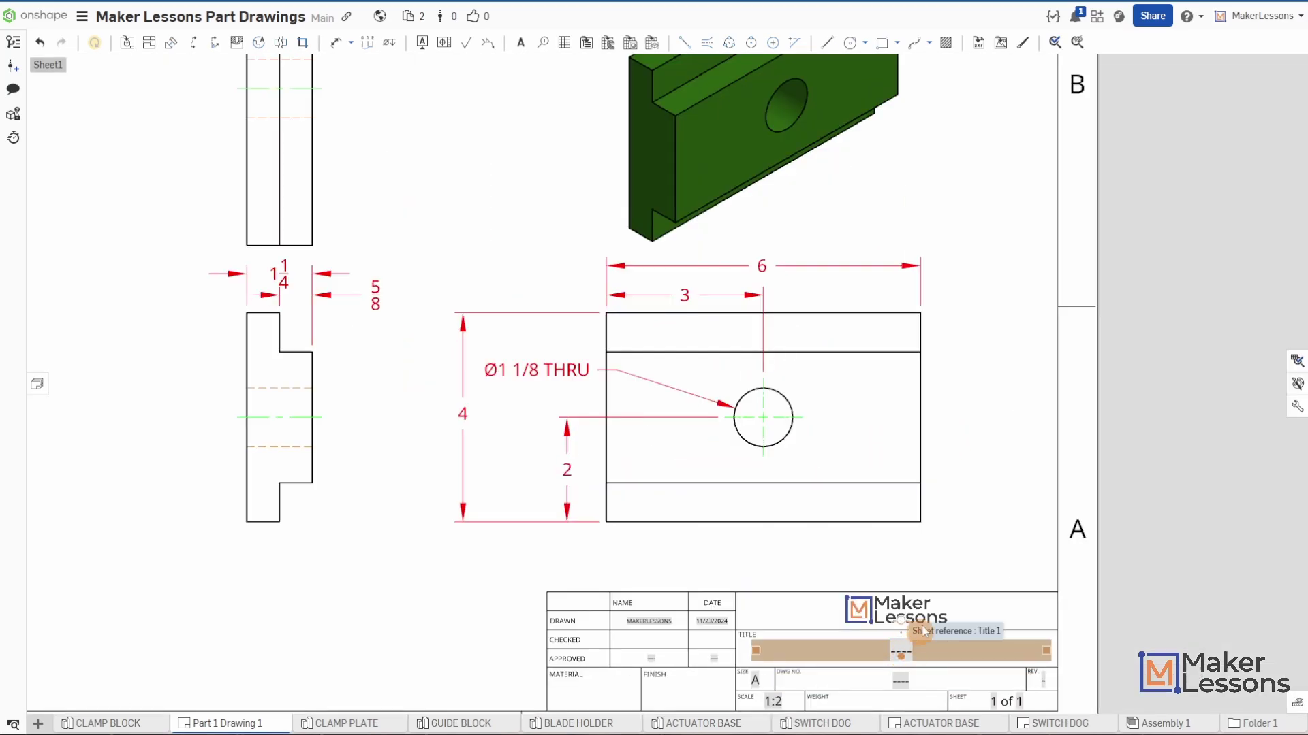
pyautogui.scroll(-3, 978, 439)
pyautogui.moveTo(955, 327); pyautogui.dragTo(983, 371, button='right')
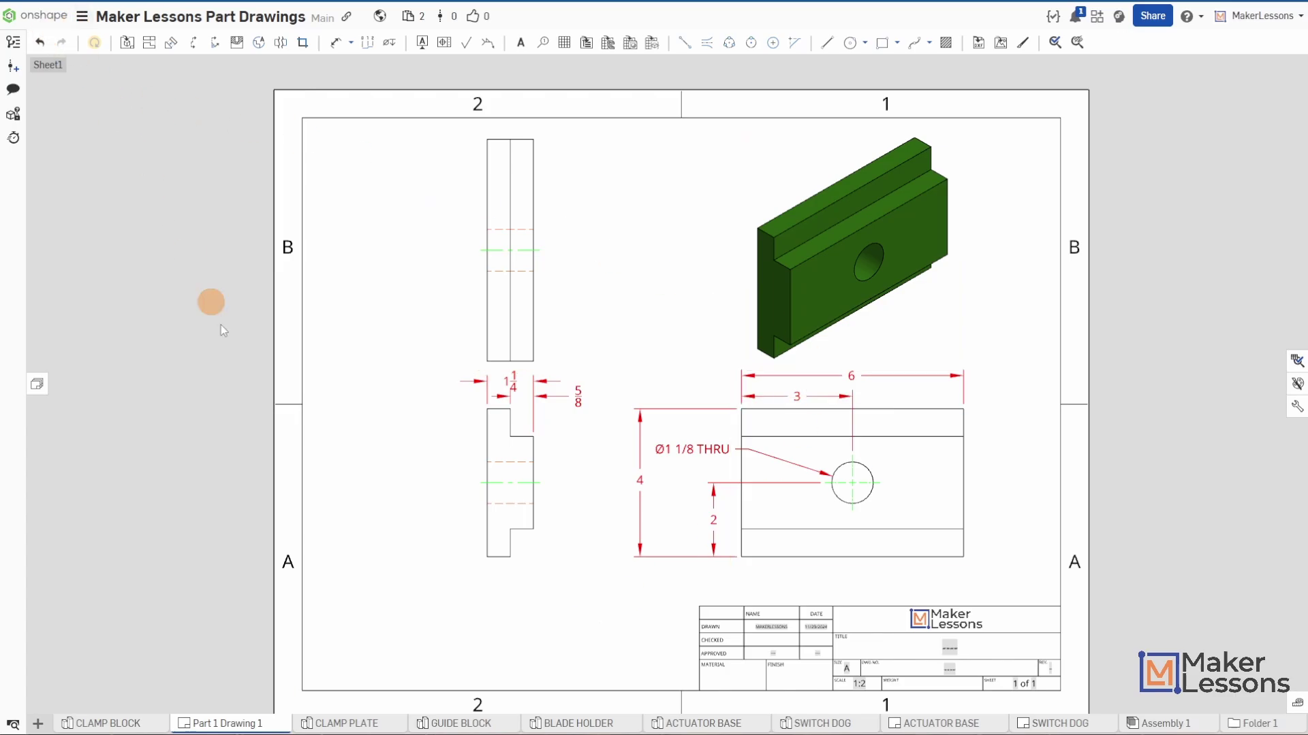
pyautogui.rightClick(218, 722)
pyautogui.click(235, 693)
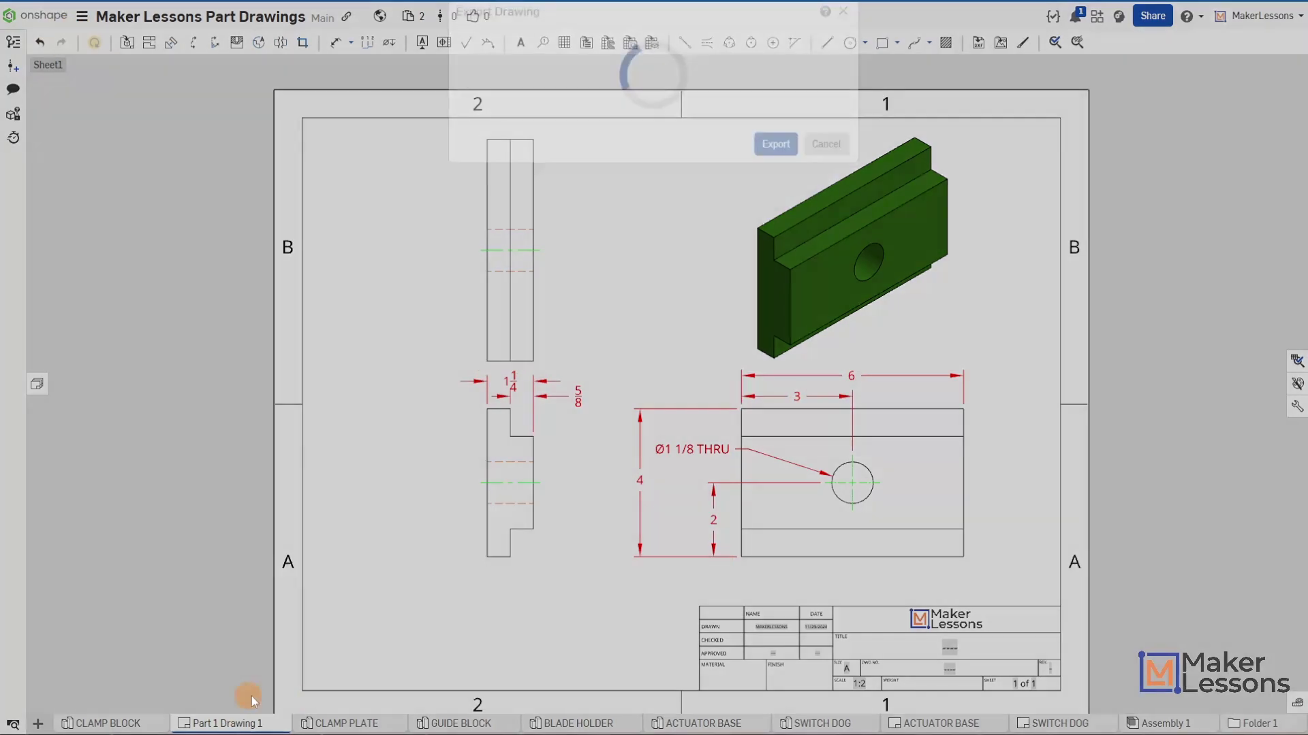
pyautogui.click(595, 141)
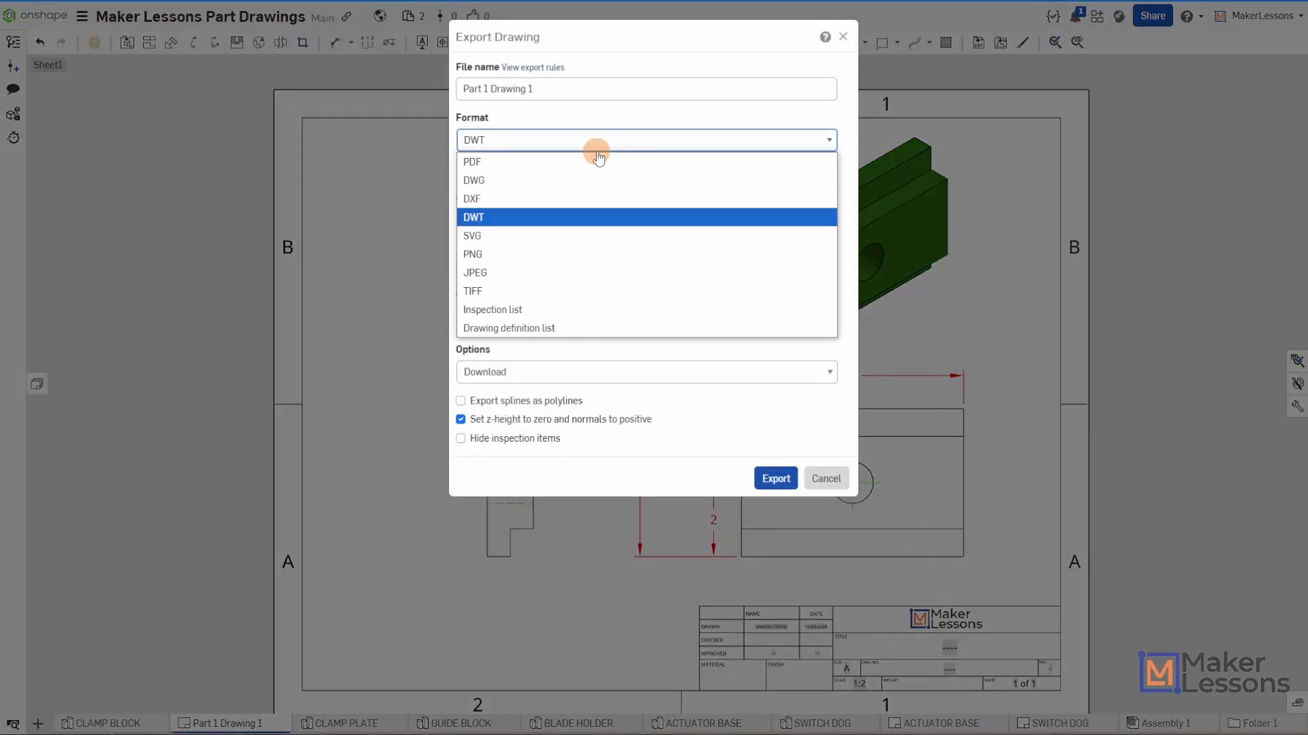
pyautogui.click(517, 162)
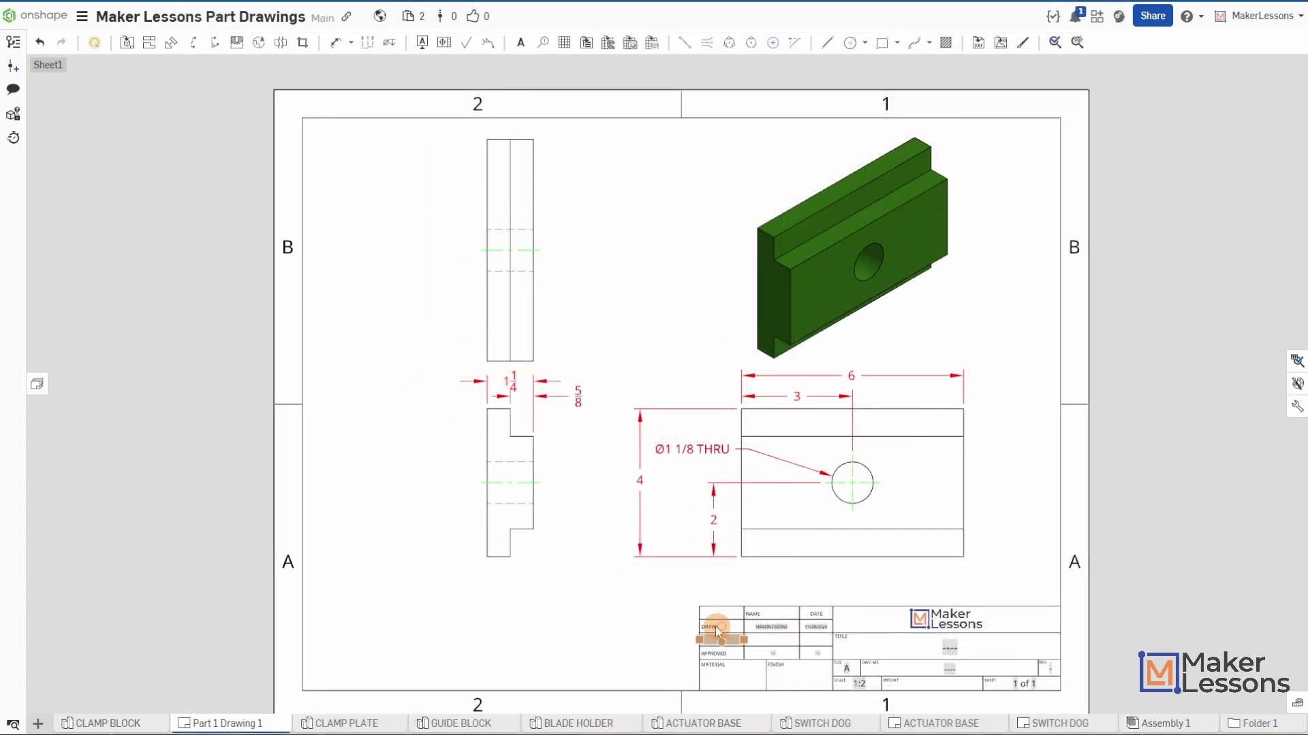
# Step: Begin inserting a side-oriented view of the part, then cancel it
pyautogui.click(126, 43)
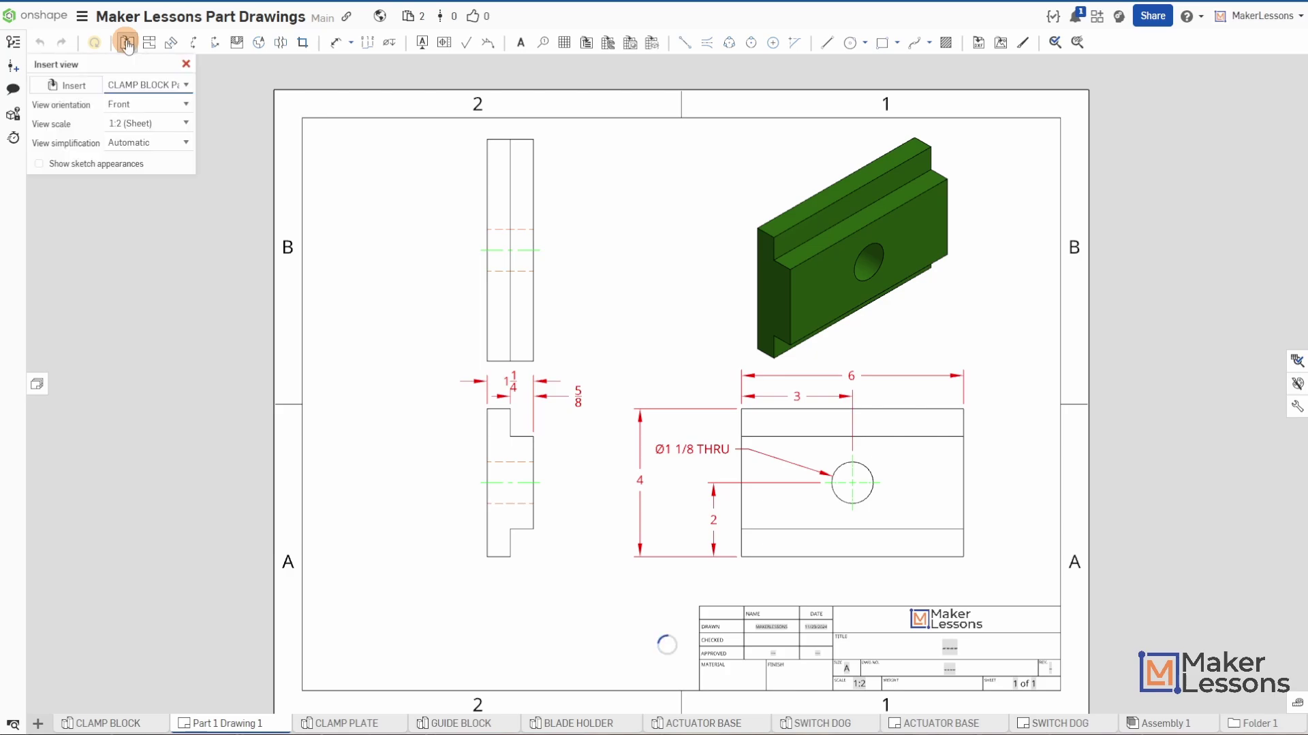
pyautogui.click(121, 106)
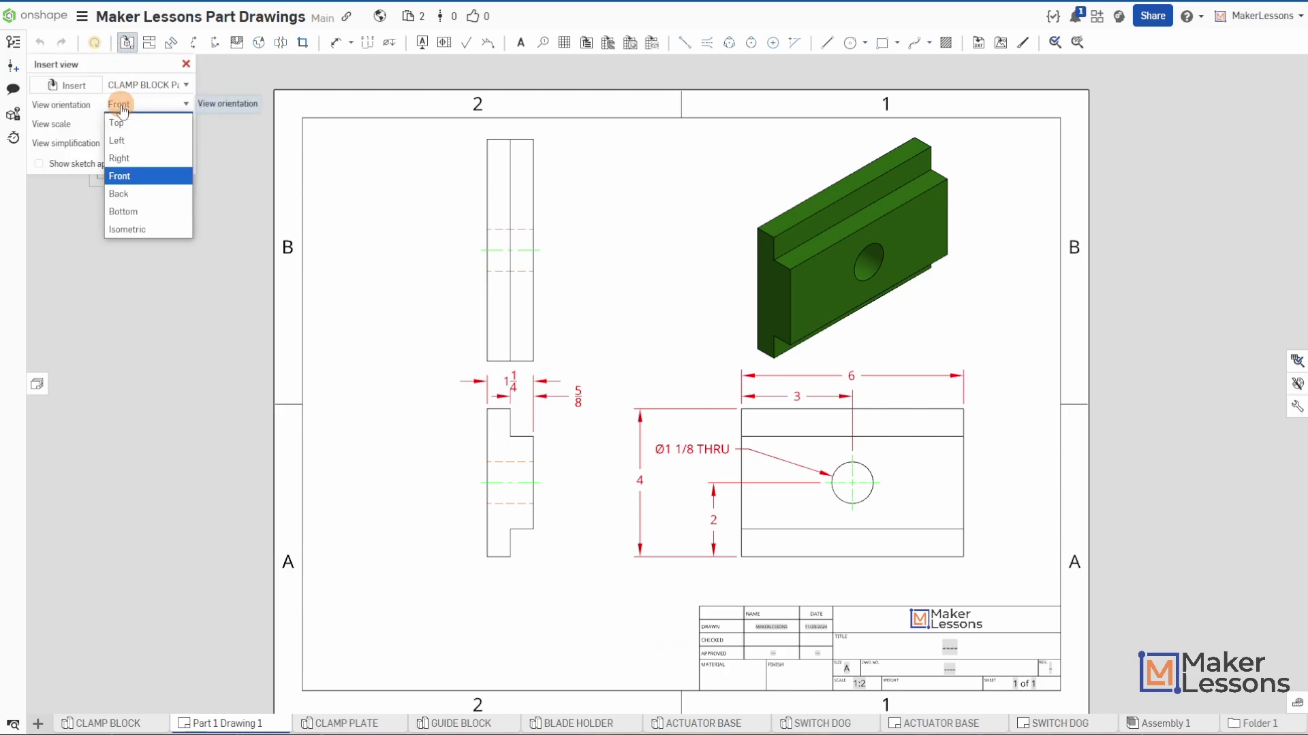
pyautogui.click(147, 141)
pyautogui.click(185, 64)
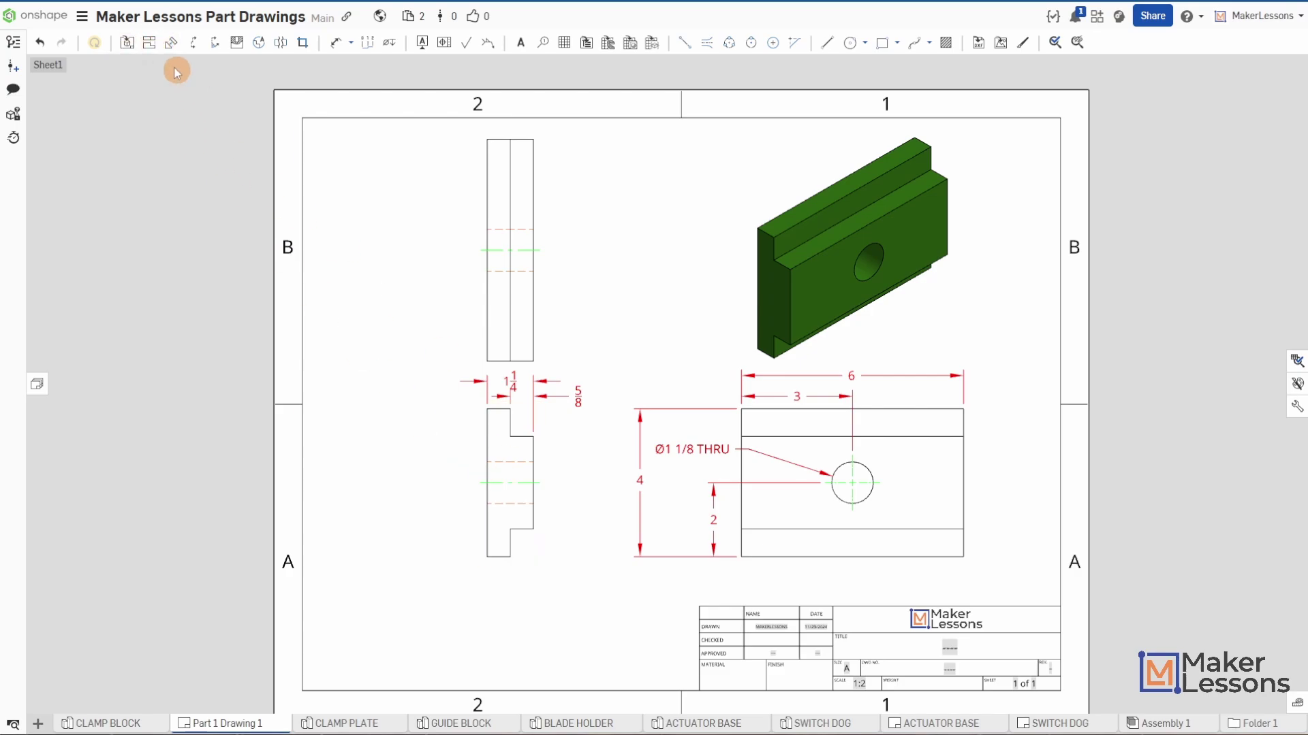
# Step: Project the stepped lower-left side view to the left, showing the hole face-on
pyautogui.click(149, 42)
pyautogui.click(511, 455)
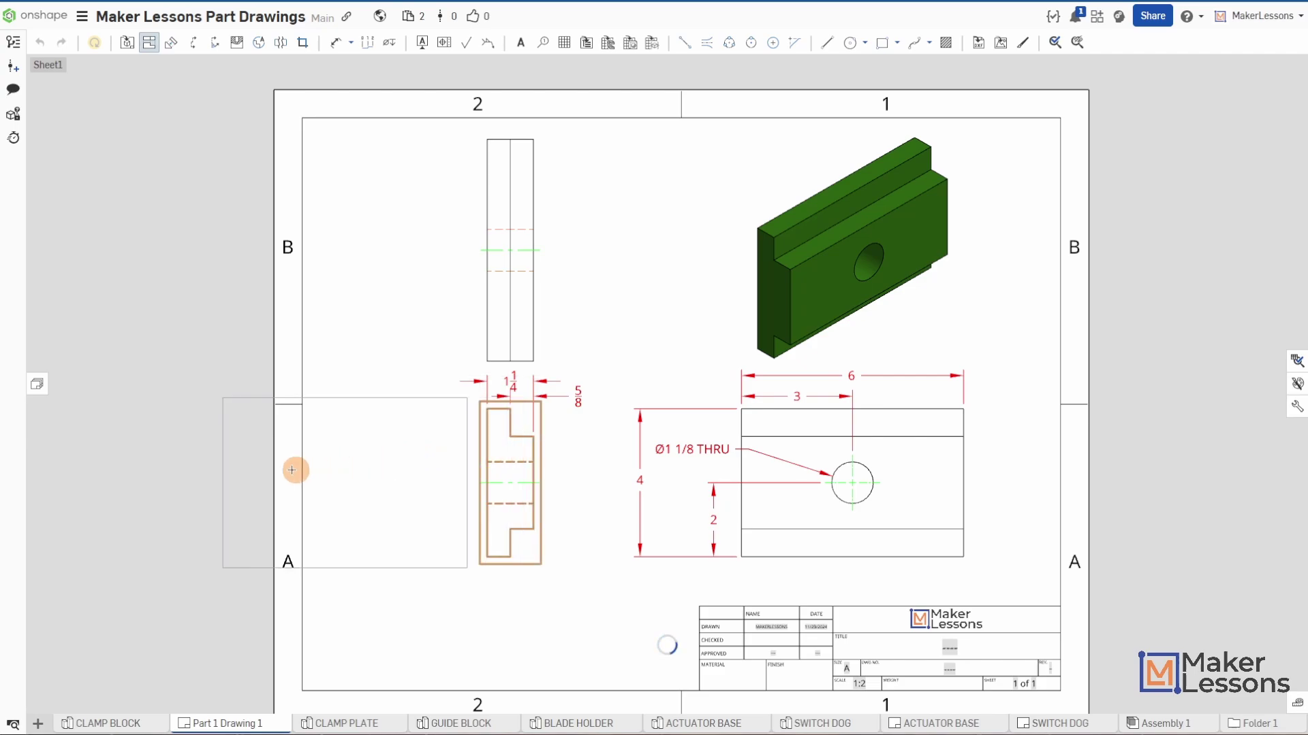
pyautogui.click(263, 468)
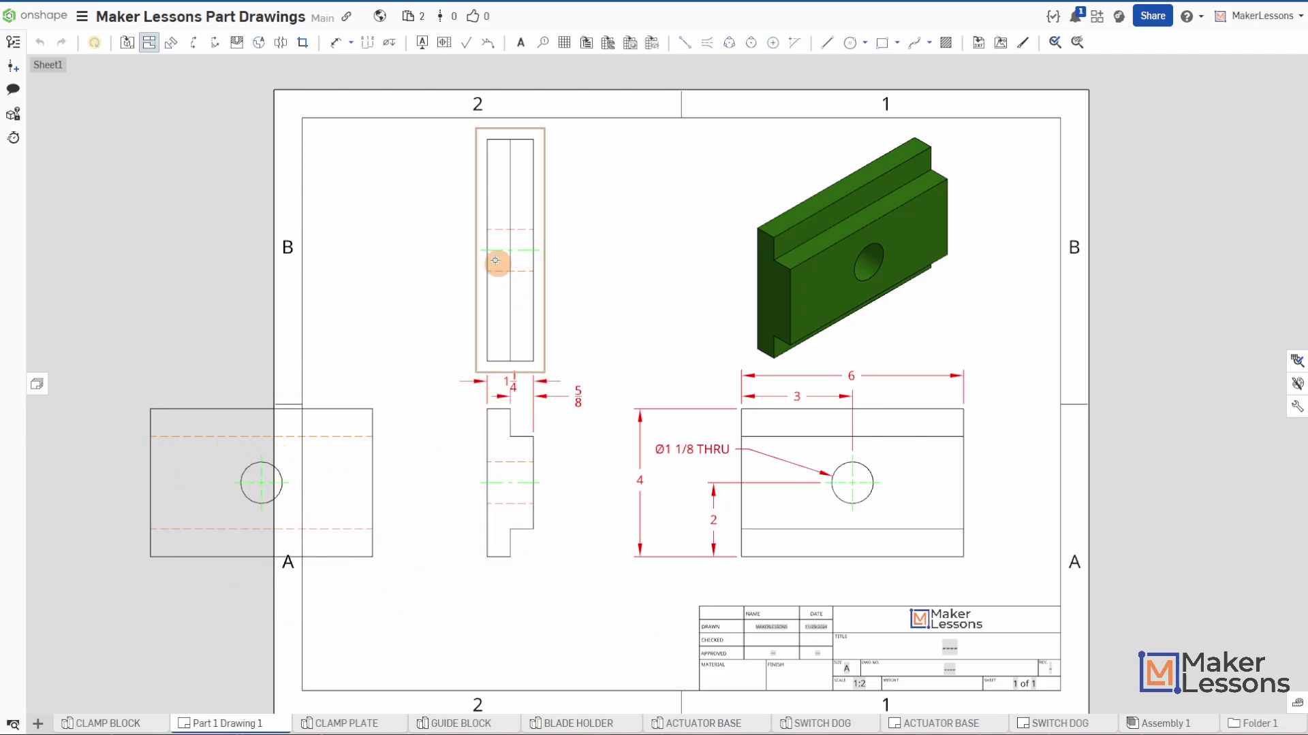
# Step: Delete the projected view left of the lower side view, keeping the four dimensioned views
pyautogui.click(149, 42)
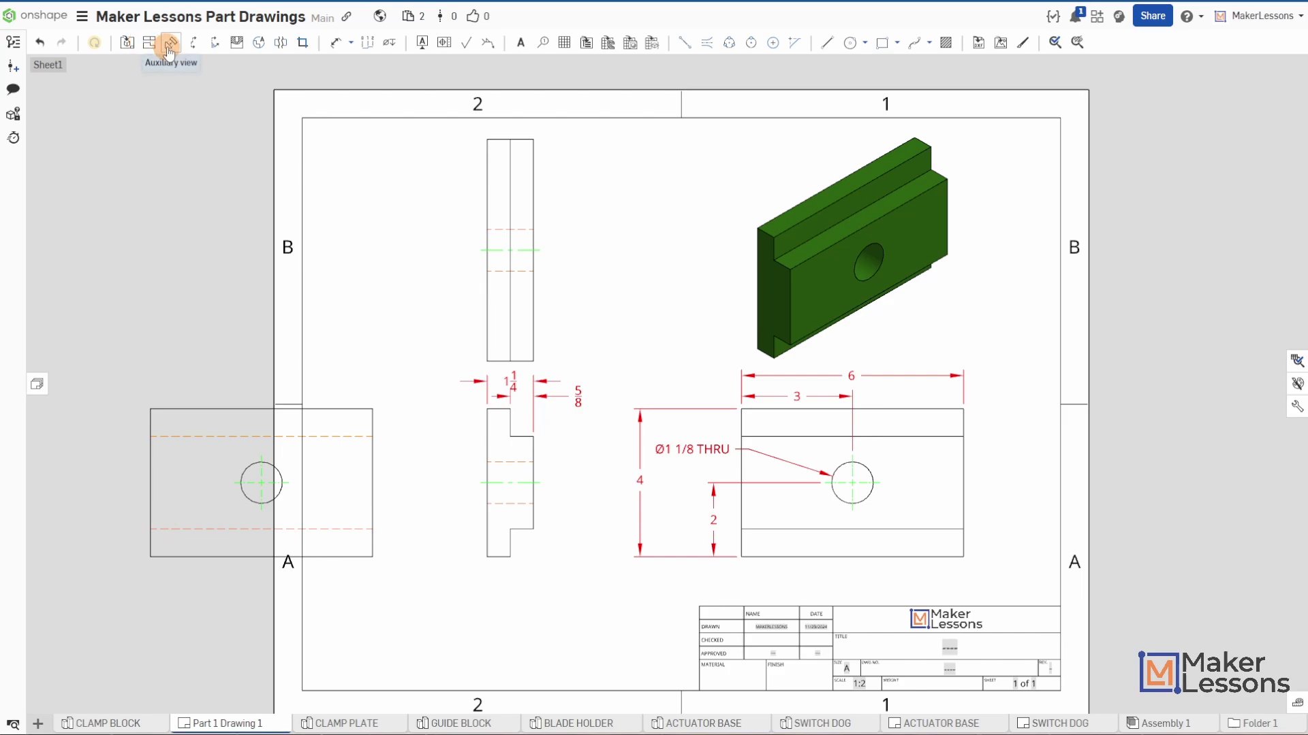
pyautogui.click(183, 486)
pyautogui.press('Delete')
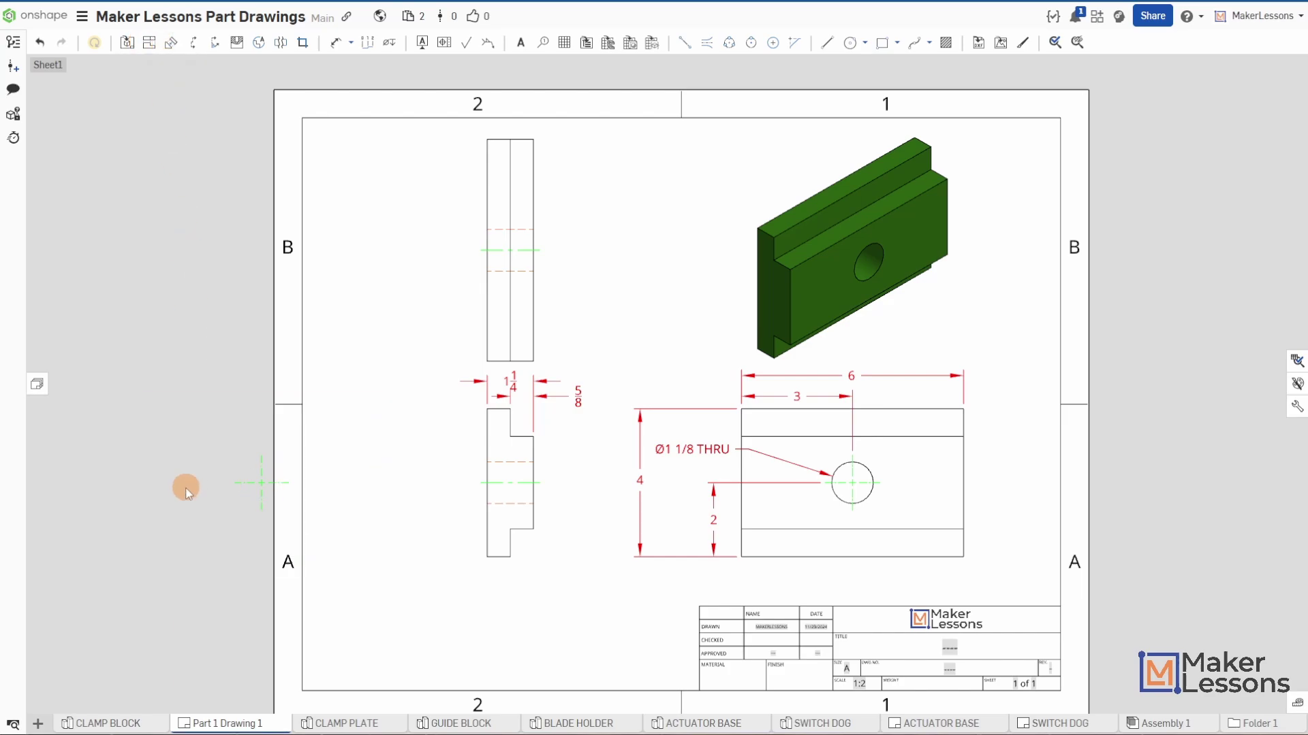
pyautogui.click(236, 42)
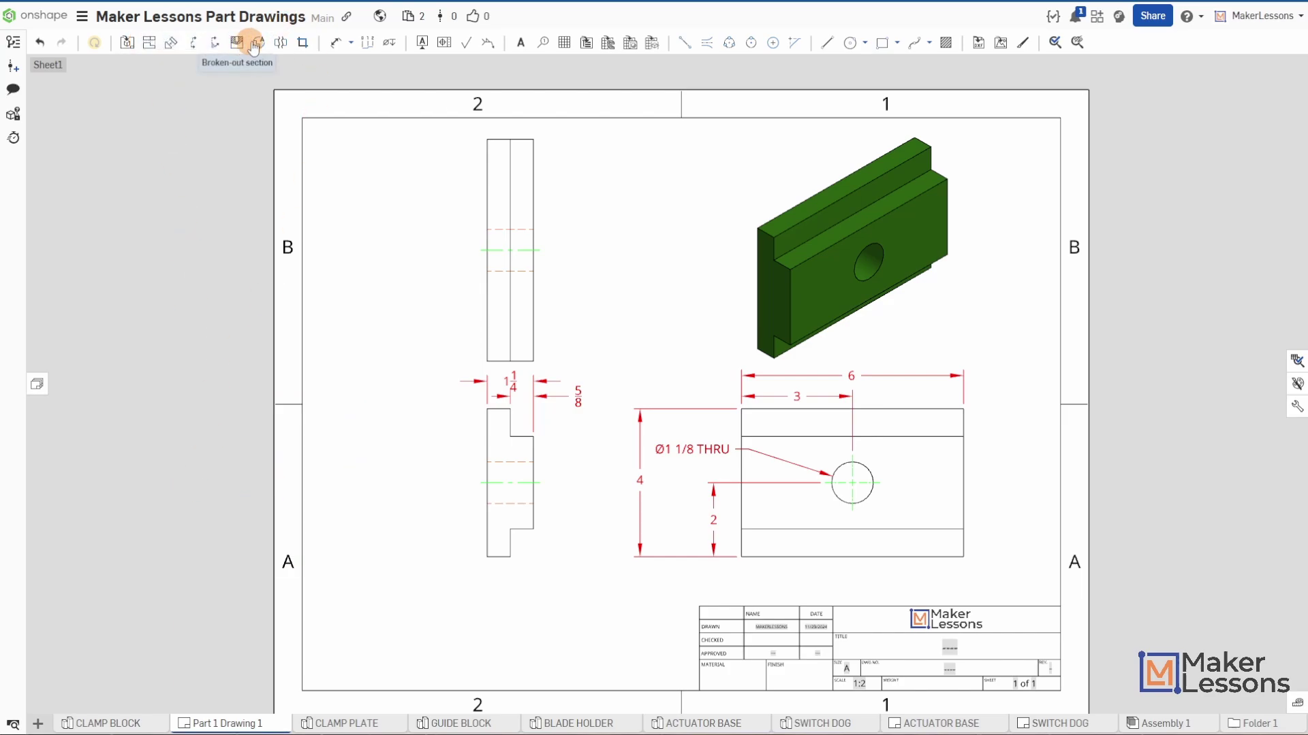